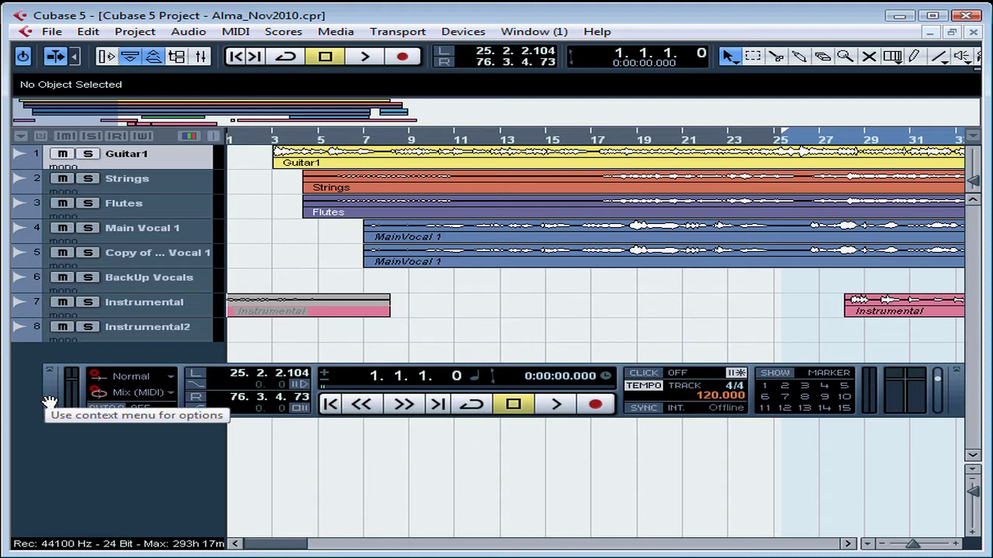
Nudge the floating Transport Panel slightly left, then hide it with F2
drag(49, 402, 18, 396)
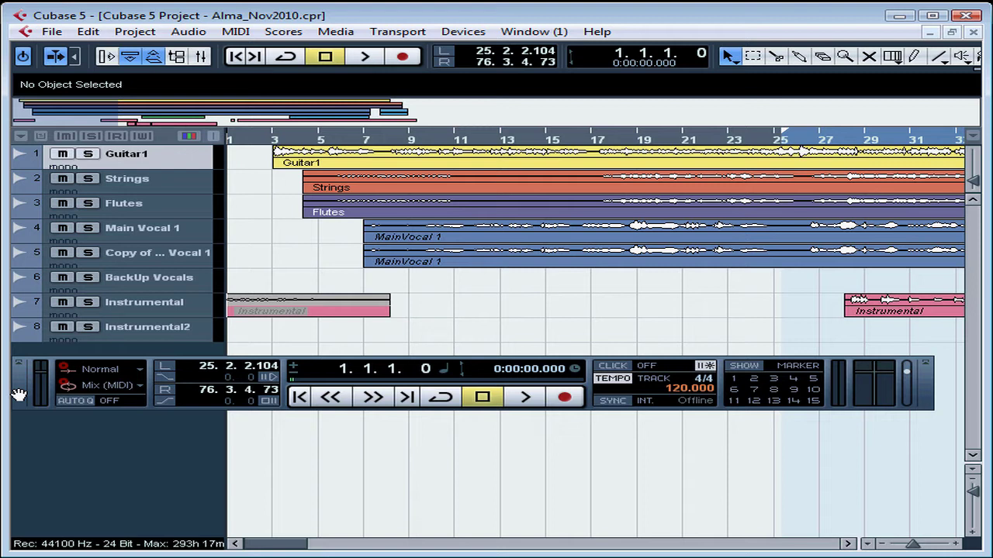
key(F2)
key(F2)
click(398, 31)
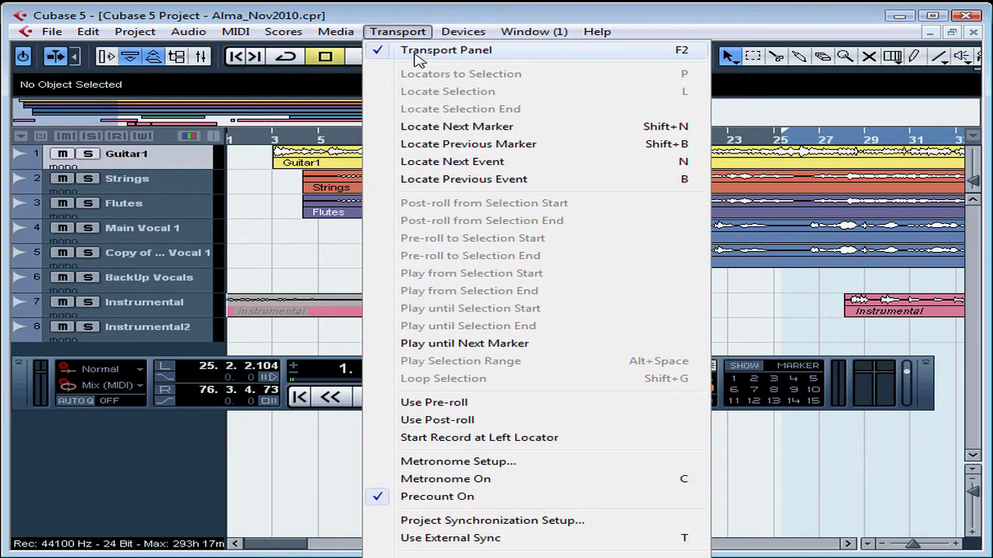
click(416, 54)
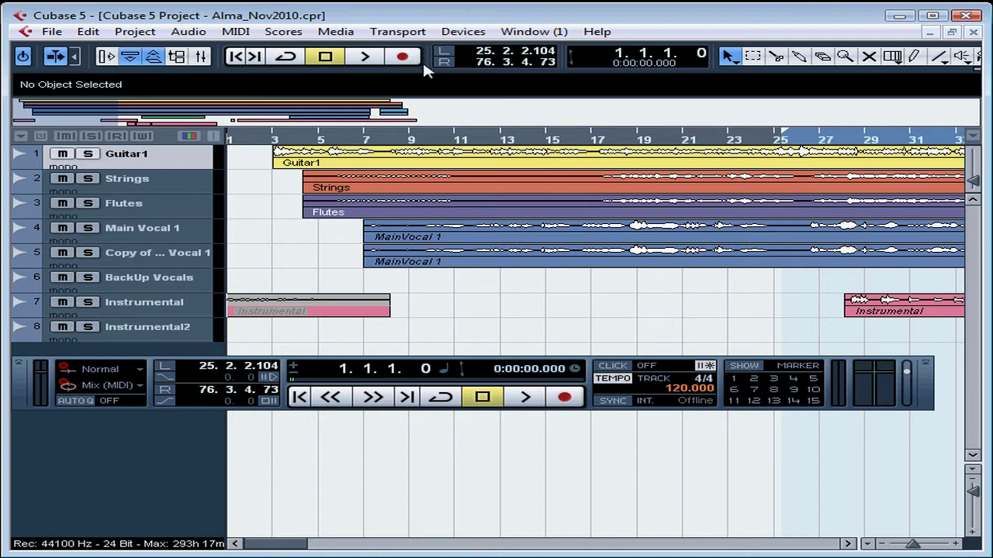
Hide the Audio Level Control section and move the Transport Panel up just below the toolbar
right_click(175, 394)
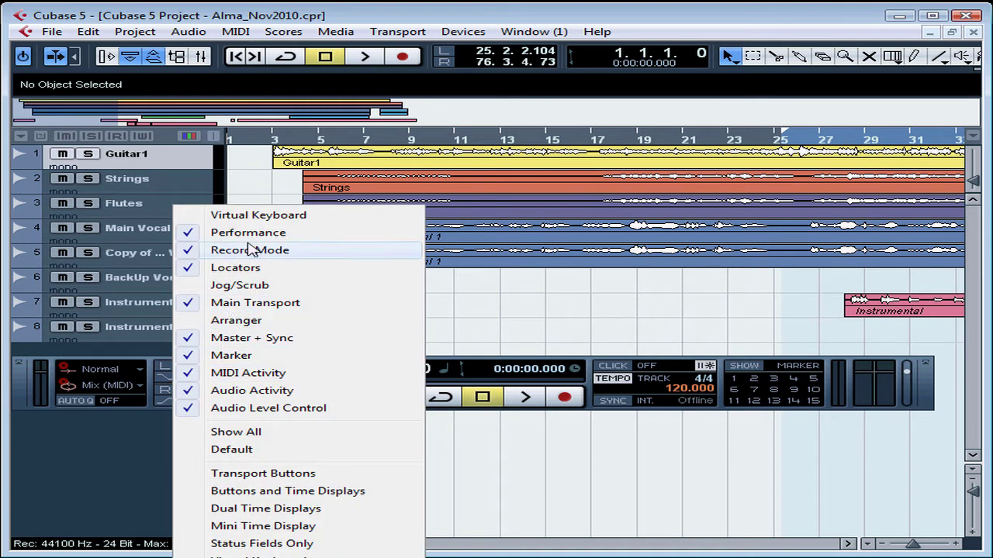
click(258, 411)
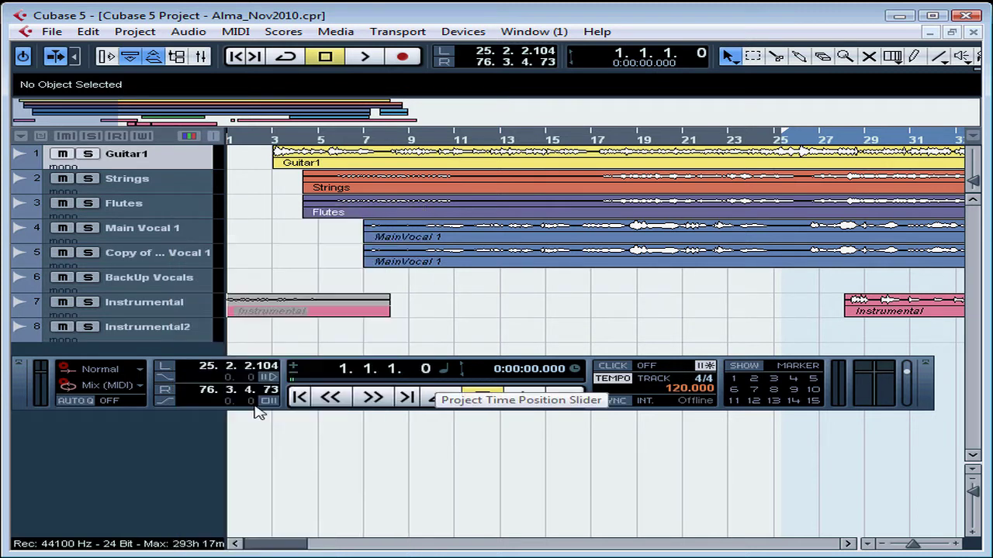
right_click(270, 404)
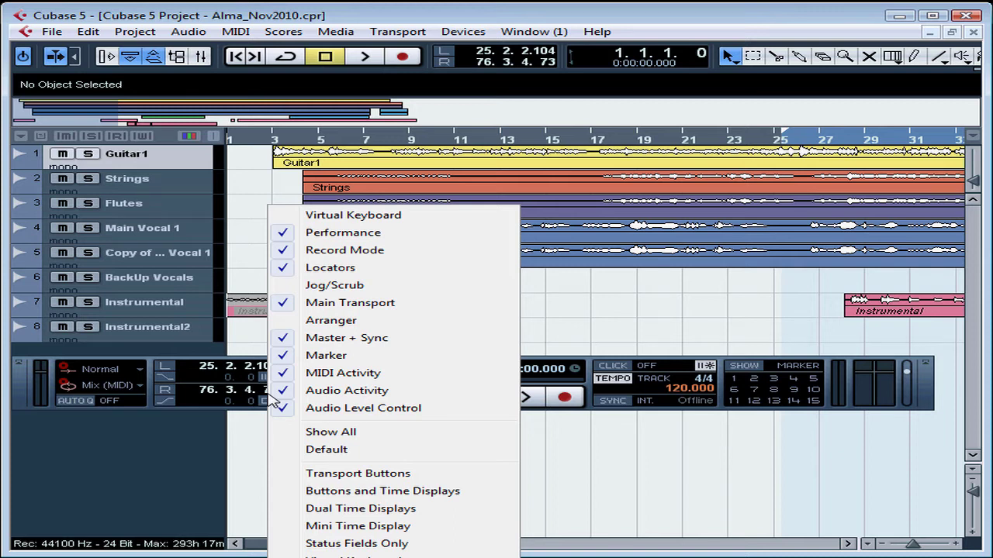
key(Escape)
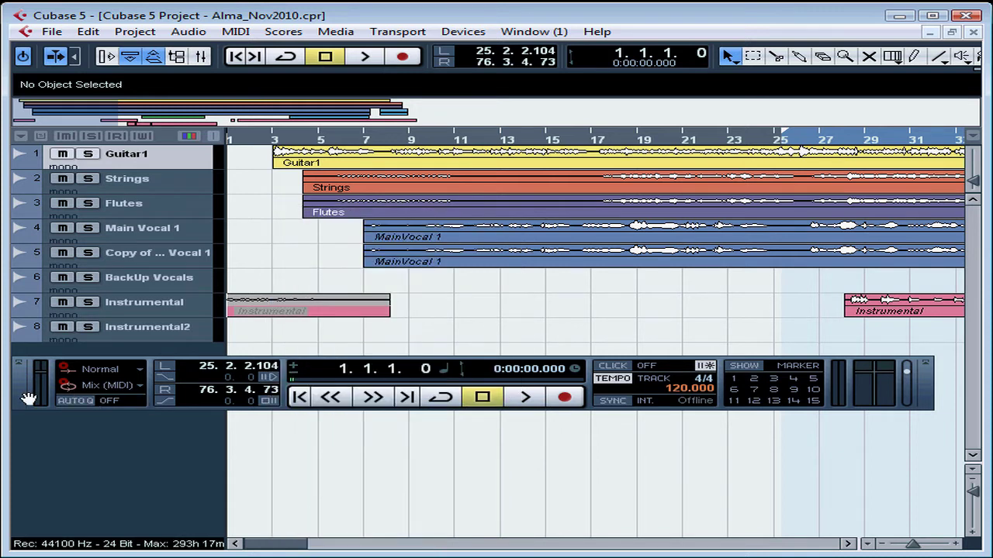
drag(28, 398, 54, 107)
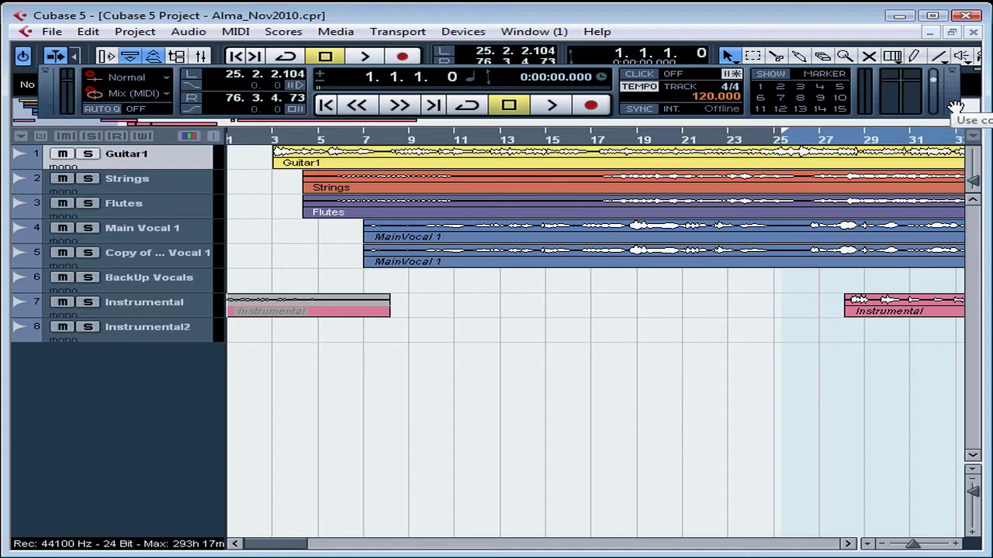
mouse_move(955, 106)
mouse_down()
mouse_move(945, 220)
mouse_move(948, 137)
mouse_move(929, 222)
mouse_move(955, 113)
mouse_up()
Uncheck Master + Sync in the Transport Panel's section list, hiding click, tempo and sync
right_click(299, 112)
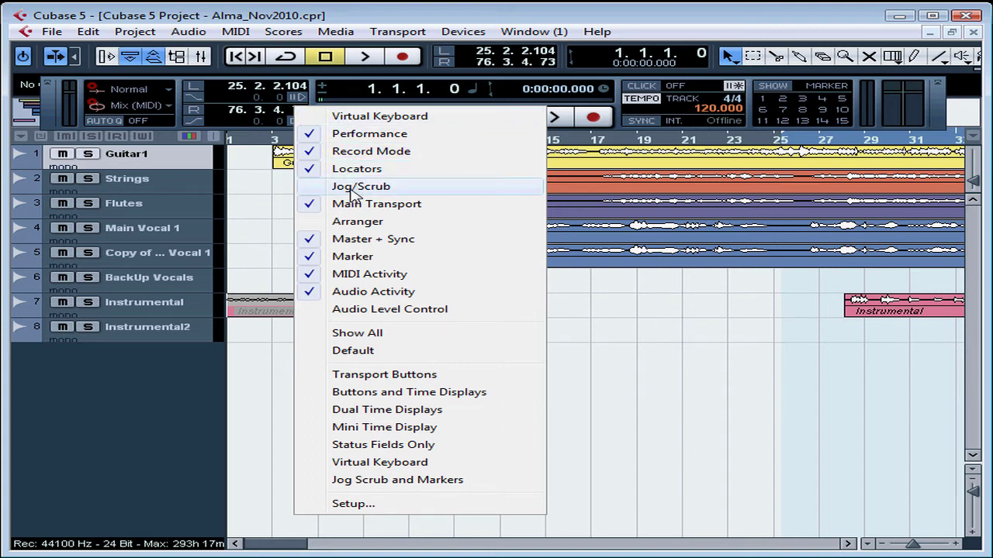
click(353, 239)
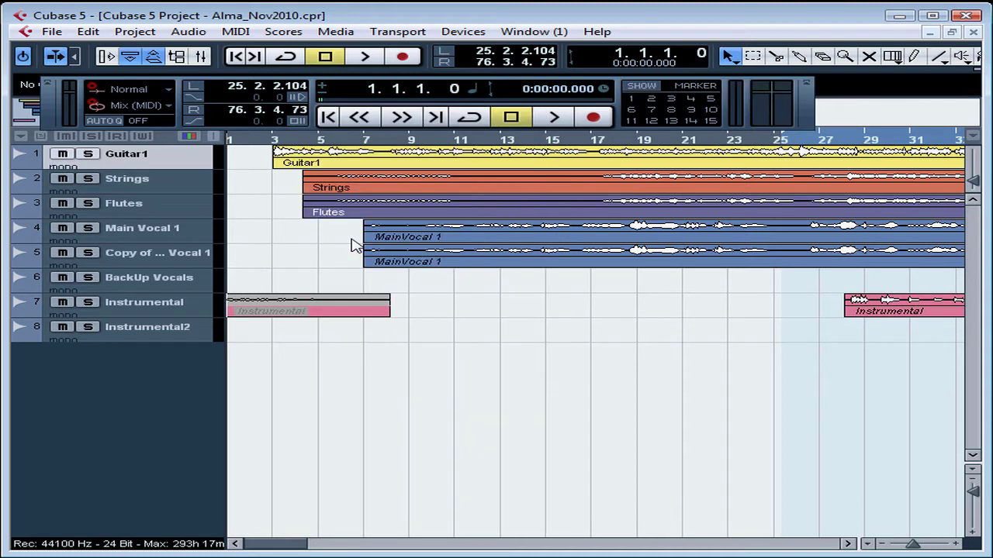
right_click(340, 104)
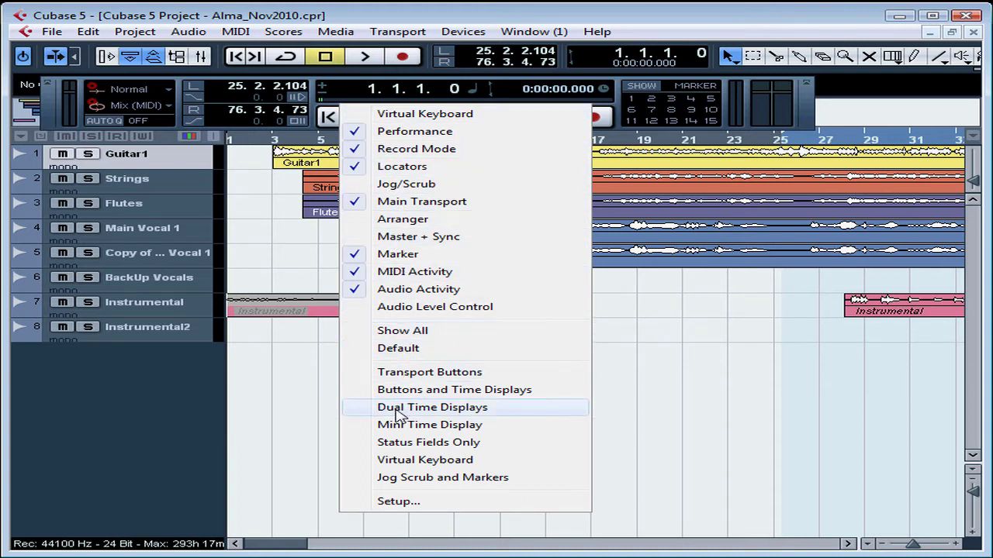
In the Transport Panel Setup, make Master + Sync visible, then hide it again
click(400, 502)
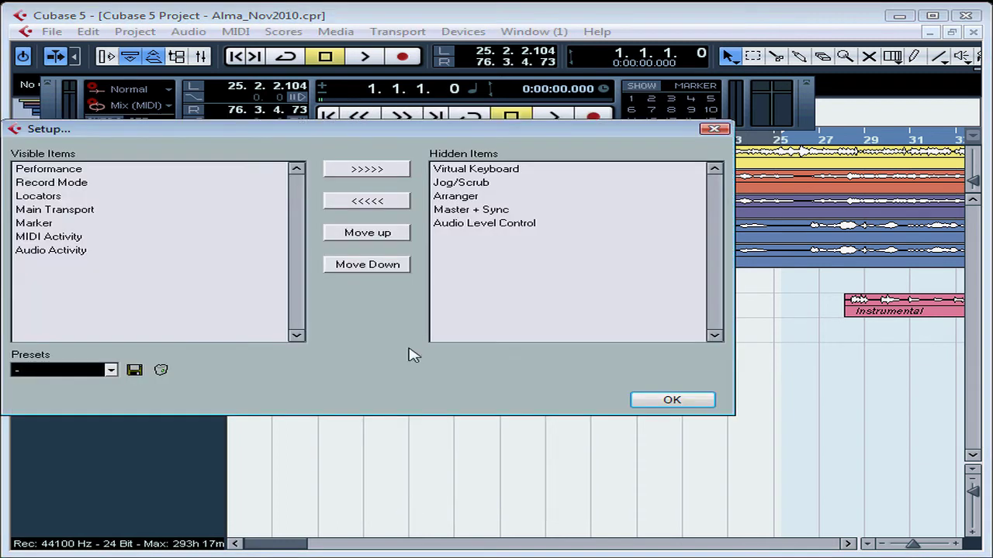
drag(379, 132, 541, 113)
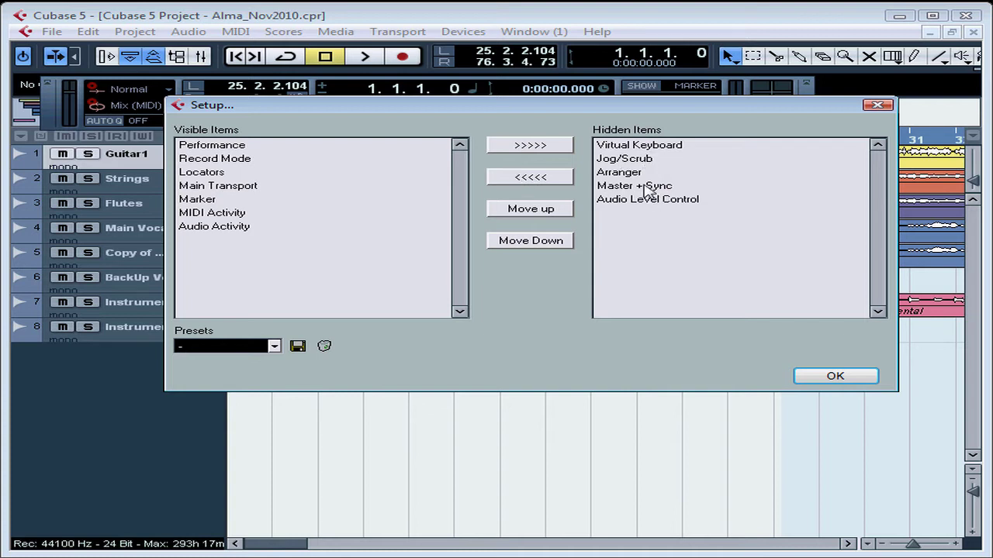
click(620, 187)
click(544, 179)
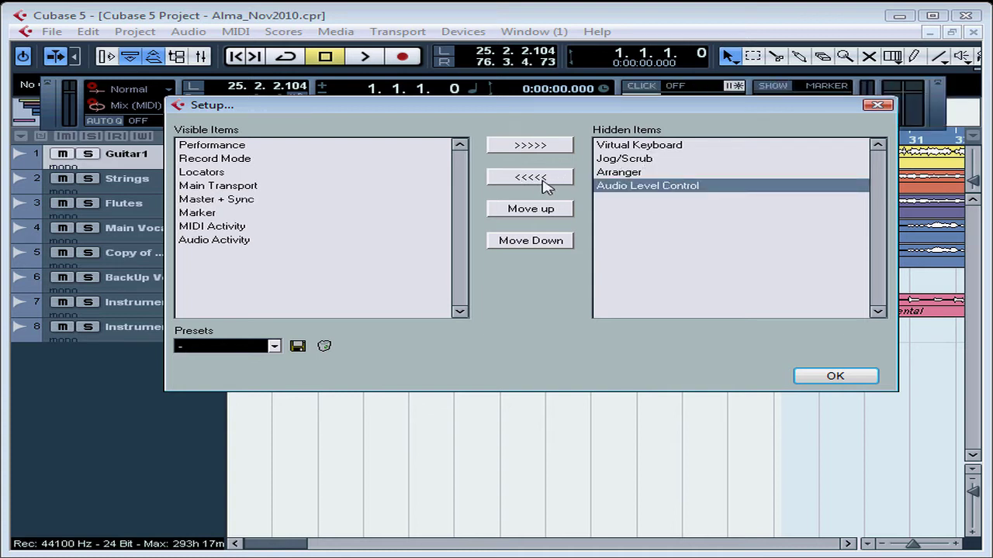
click(260, 202)
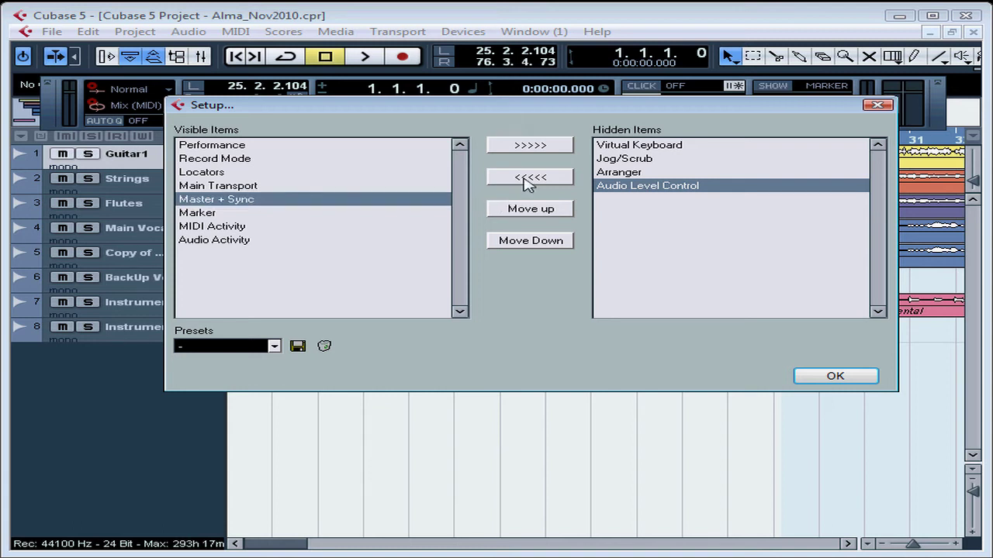
click(543, 149)
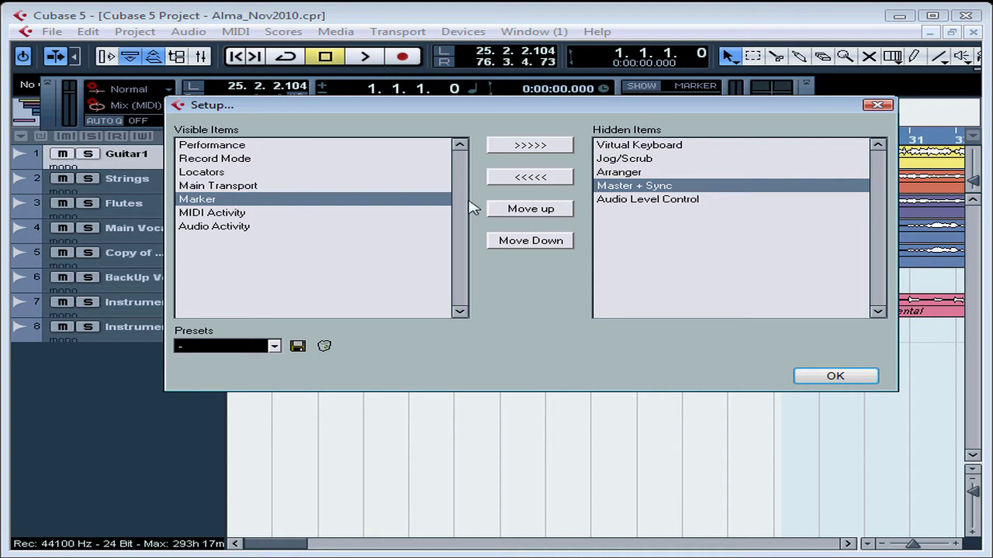
Move the Marker section to the end of the order, after Audio Activity, and close Setup
click(534, 212)
click(533, 212)
click(534, 212)
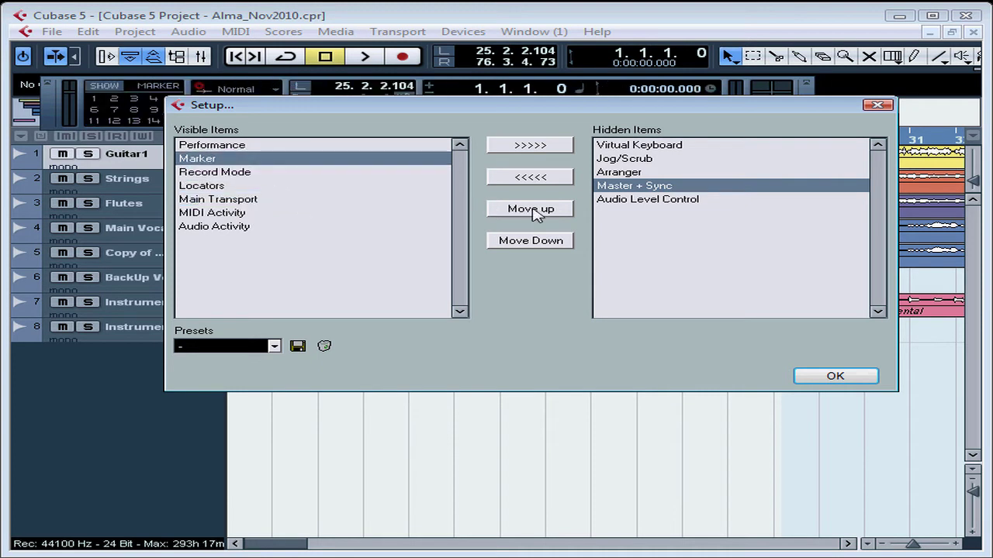
drag(492, 104, 514, 227)
click(563, 371)
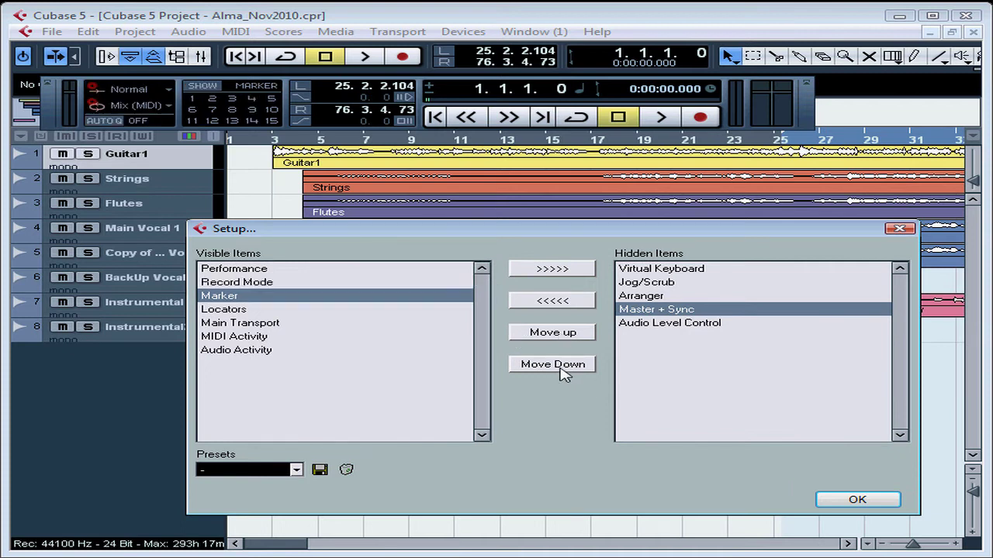
click(564, 371)
click(564, 371)
click(564, 371)
click(564, 371)
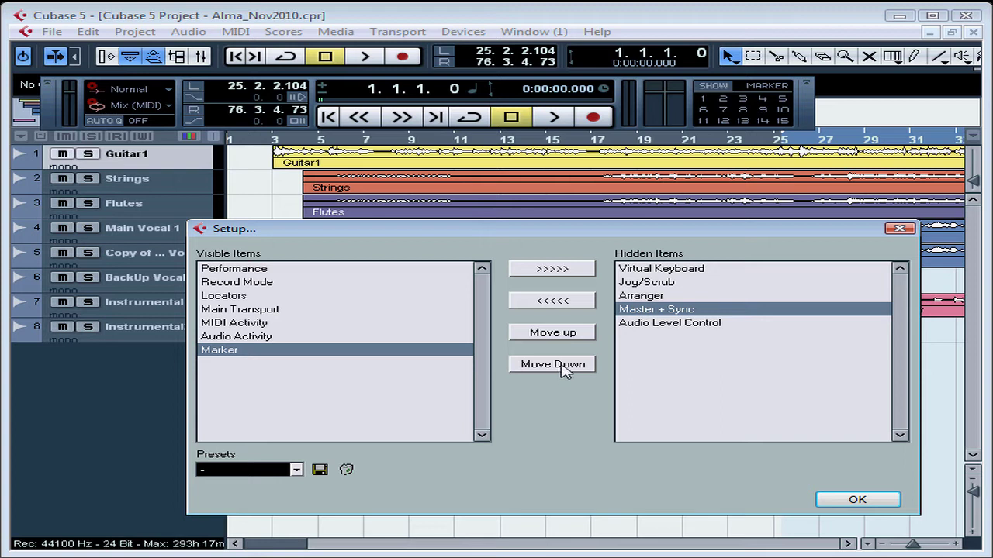
click(898, 230)
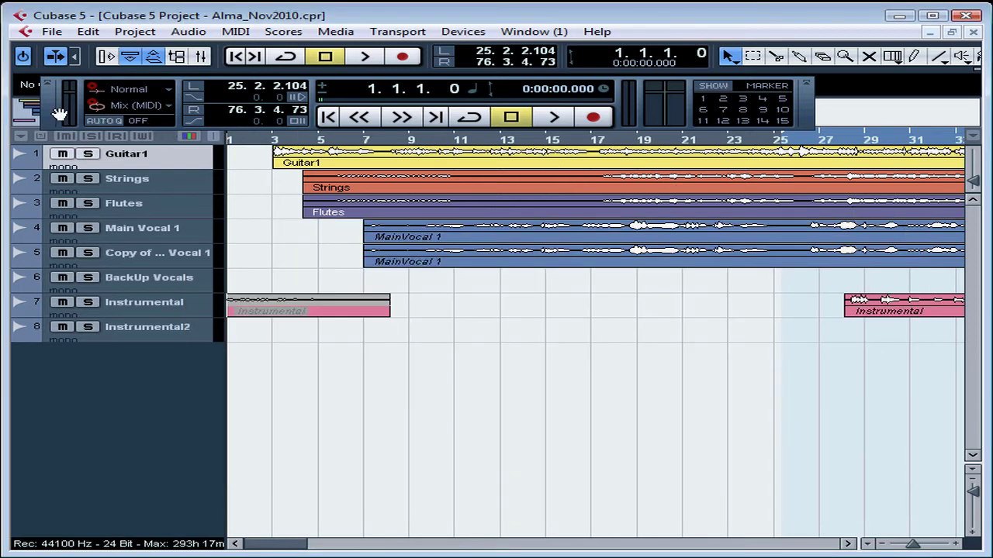
Show all sections, move the panel down over the tracks, then reset it to Default
right_click(129, 100)
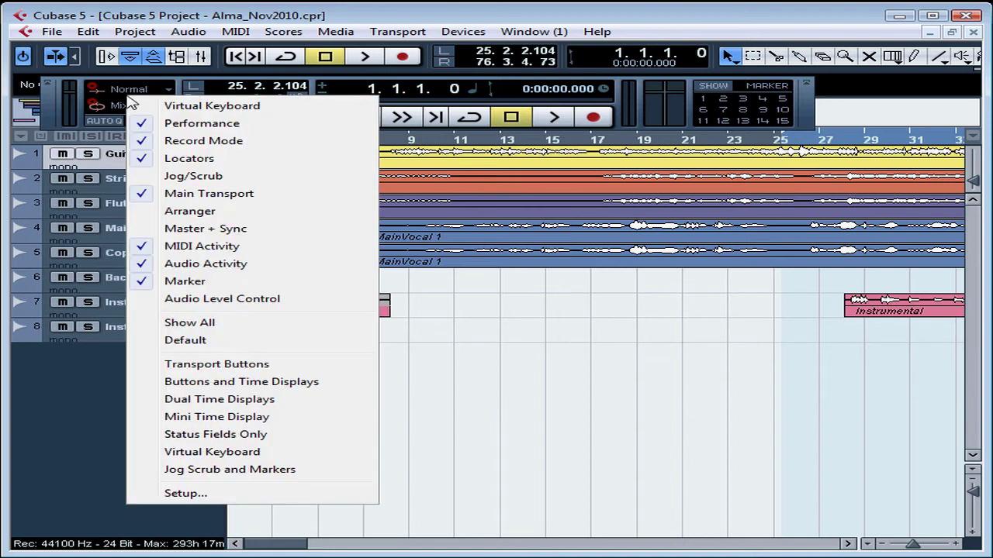
click(203, 324)
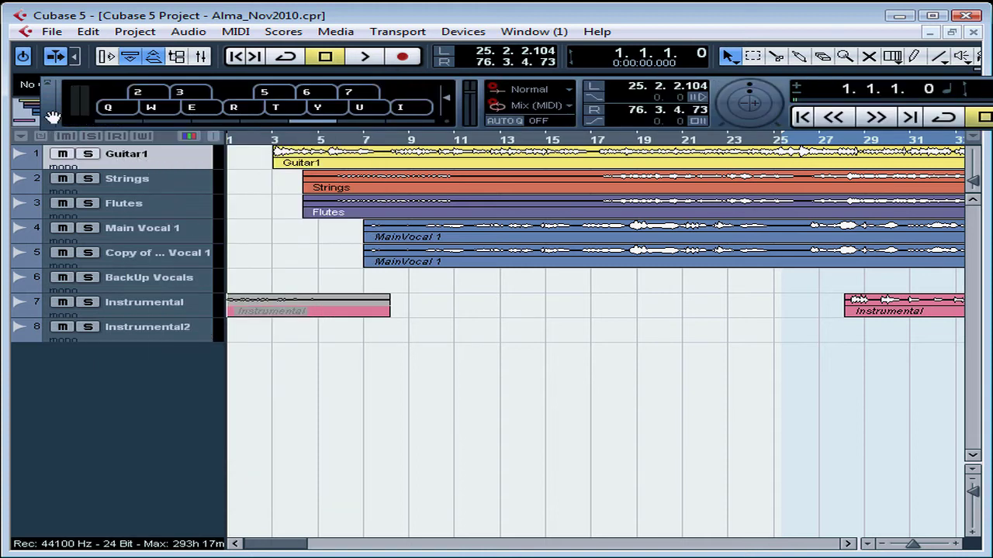
drag(52, 117, 33, 276)
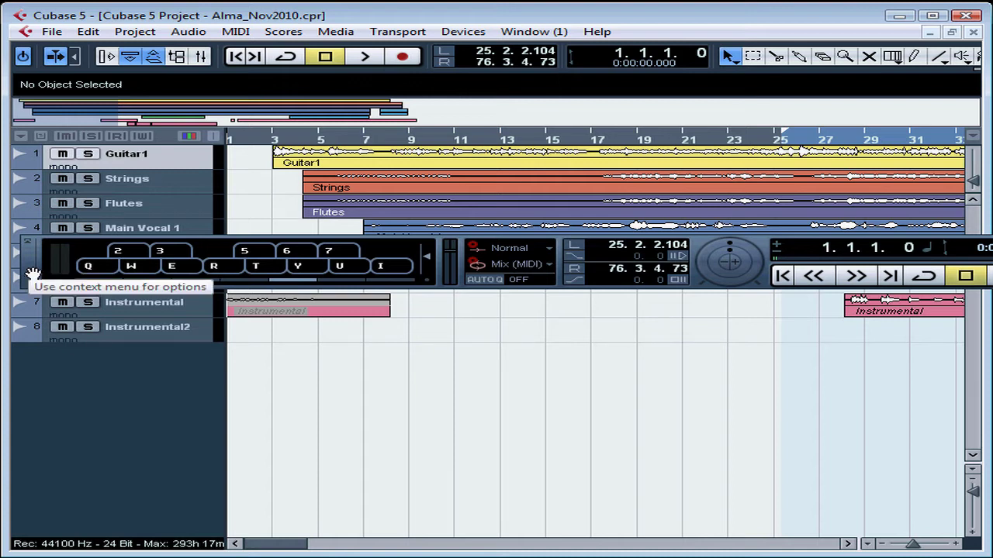
right_click(32, 274)
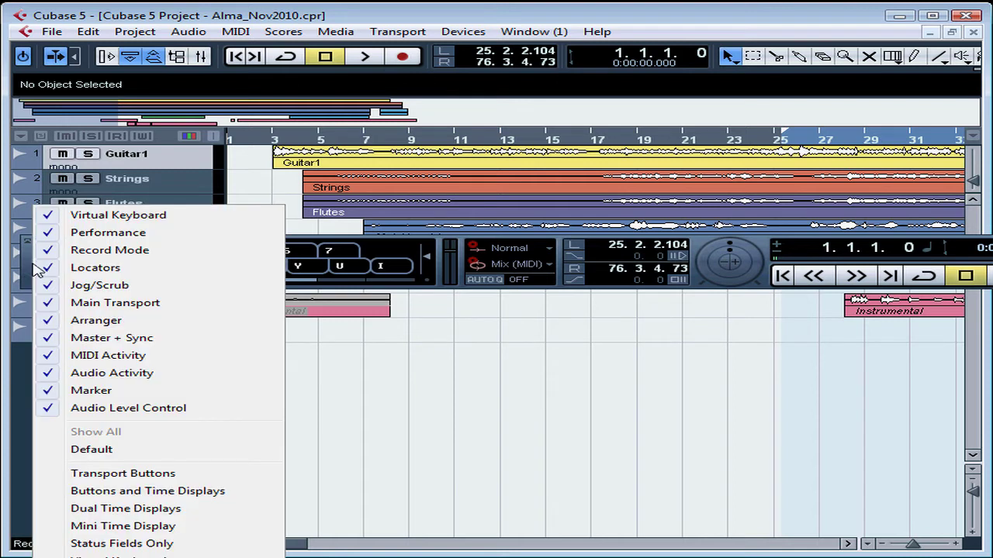
click(117, 450)
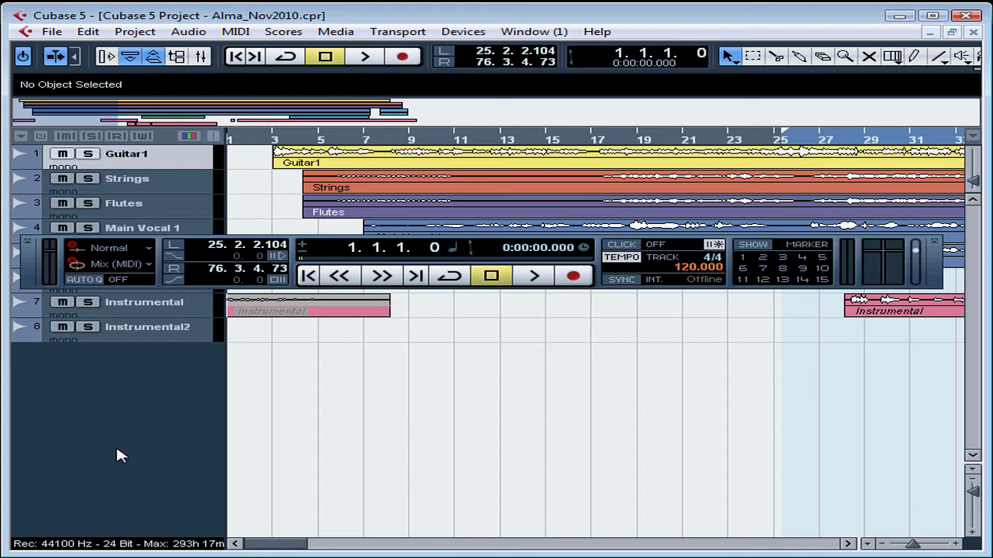
Cycle the panel through Transport Buttons, Buttons + Time Displays, Dual Time Displays, Mini Time Display and Status Fields
right_click(138, 267)
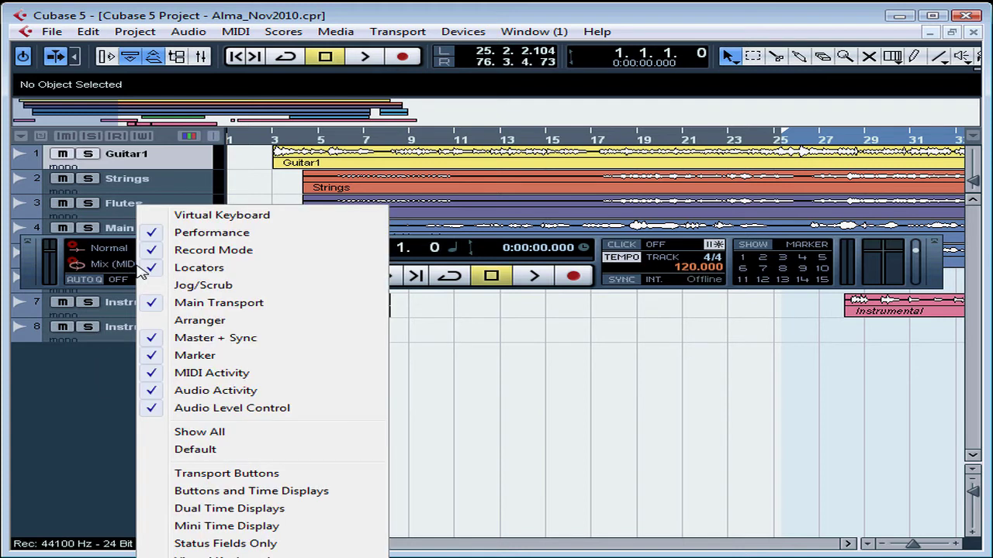
click(206, 475)
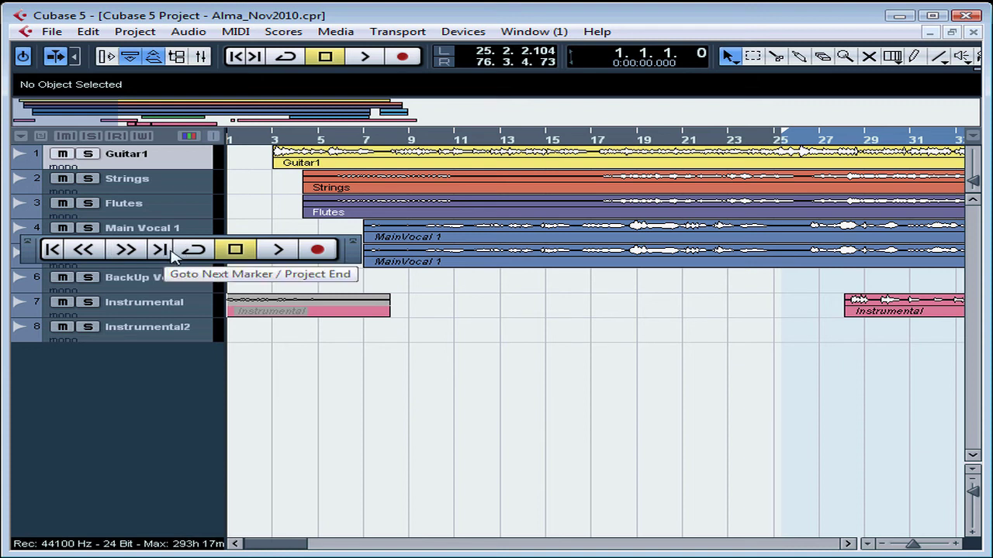
right_click(186, 256)
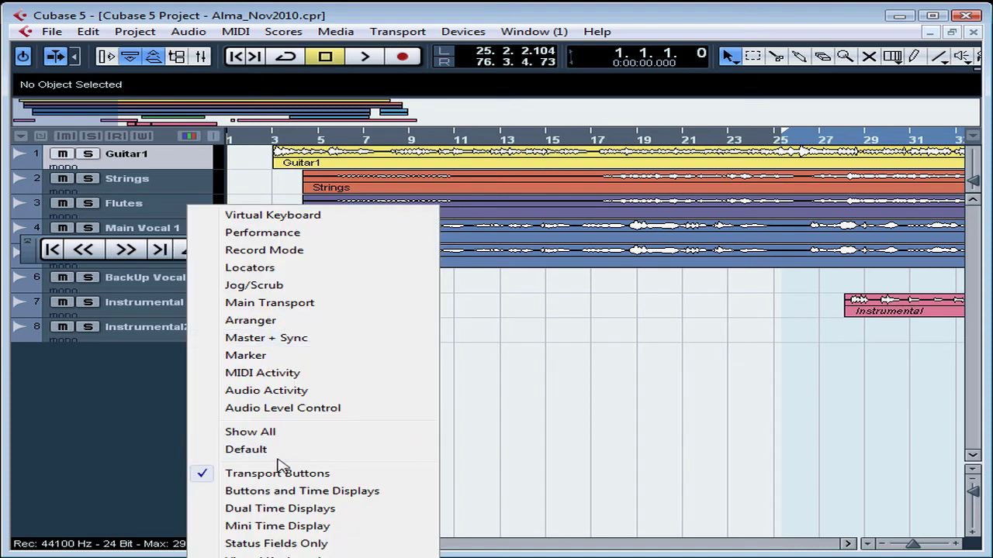
click(280, 492)
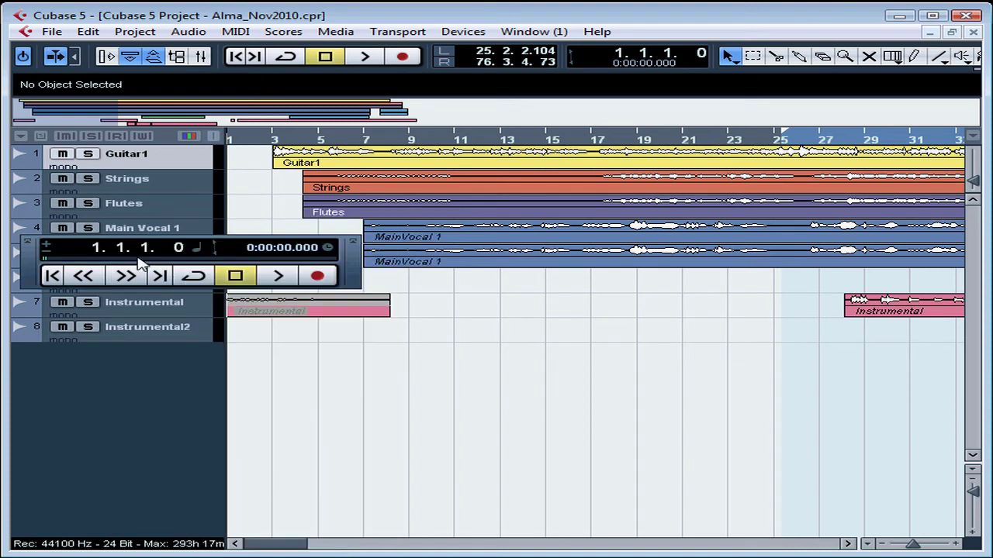
right_click(137, 254)
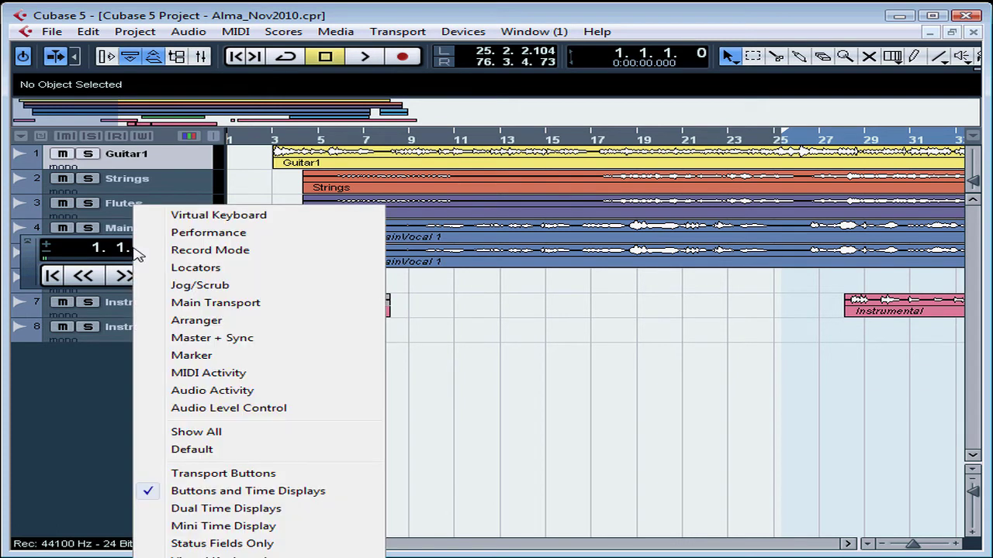
click(214, 509)
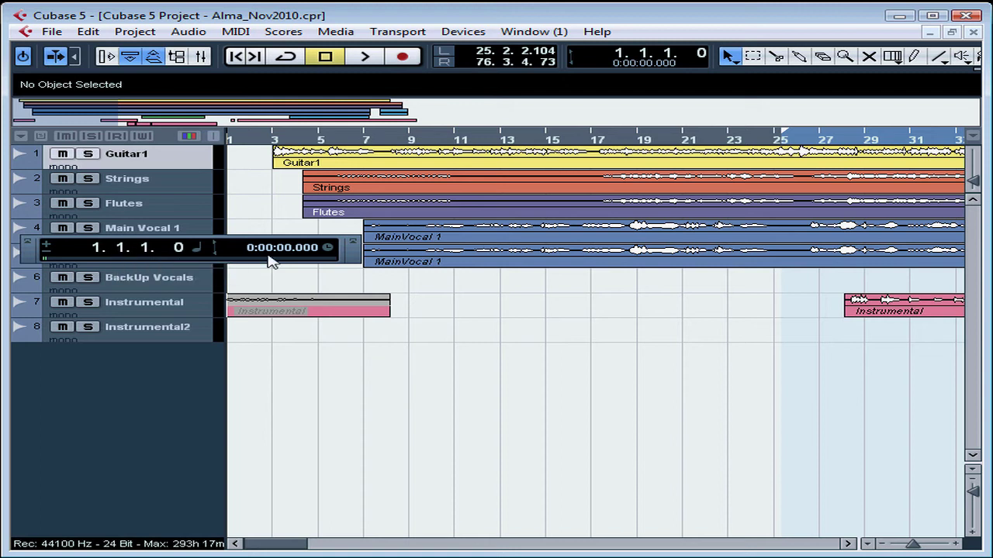
right_click(137, 256)
click(223, 527)
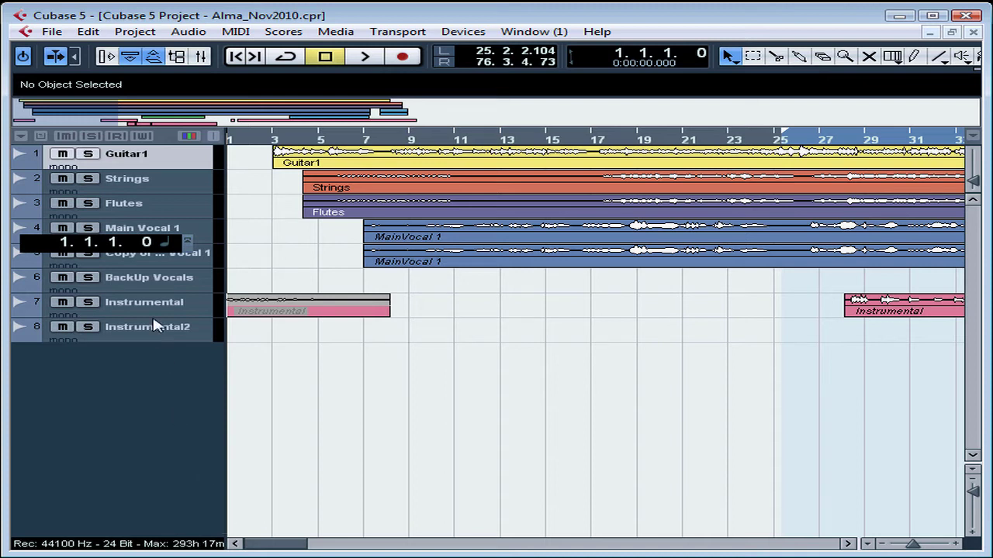
right_click(134, 250)
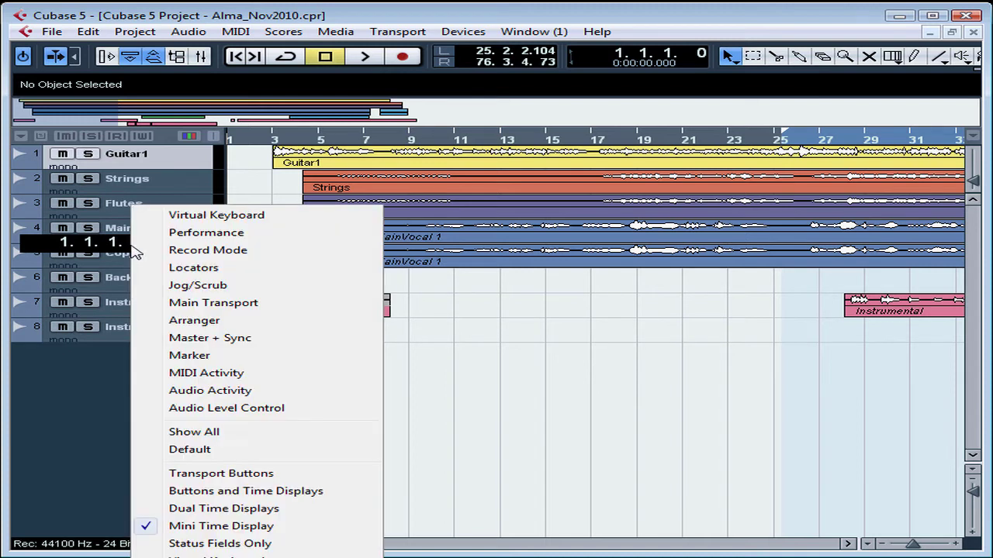
click(238, 544)
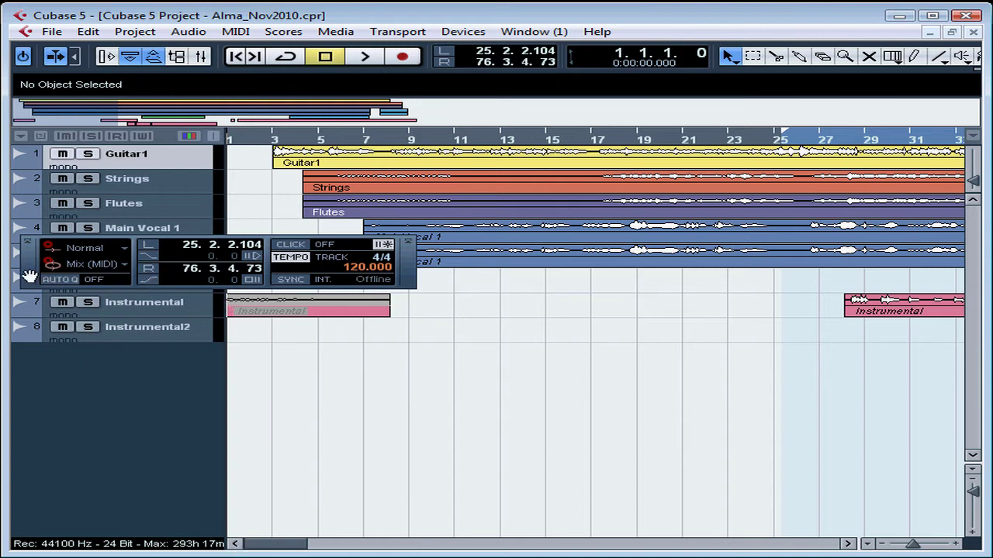
Move the panel over tracks 1–3, try Virtual Keyboard and Jog Scrub and Markers, then close it
drag(30, 274, 140, 104)
right_click(160, 102)
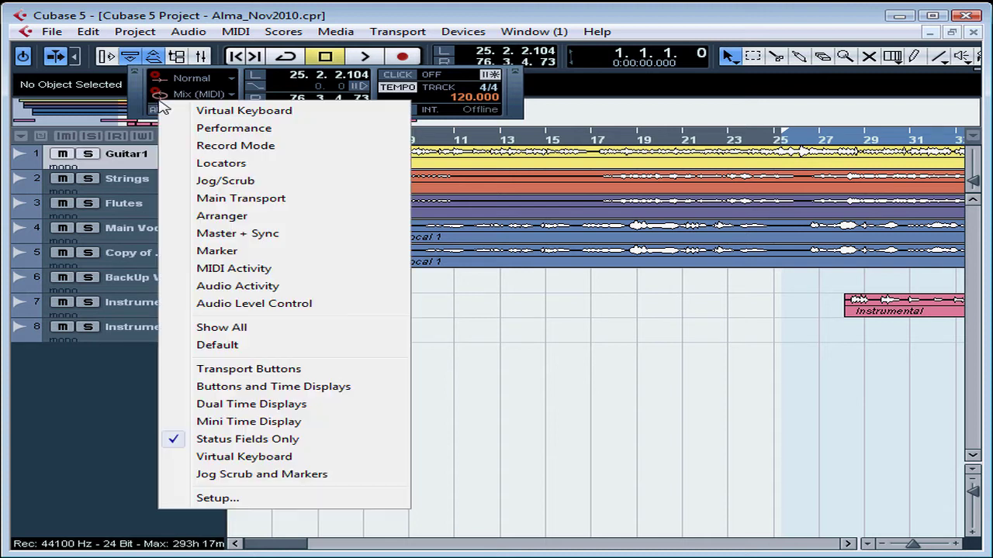
click(243, 457)
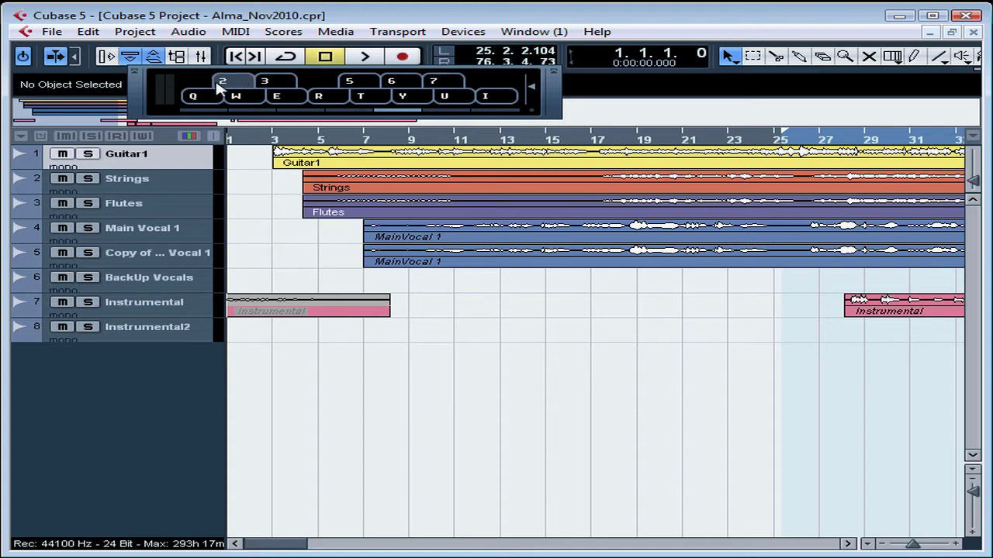
right_click(167, 82)
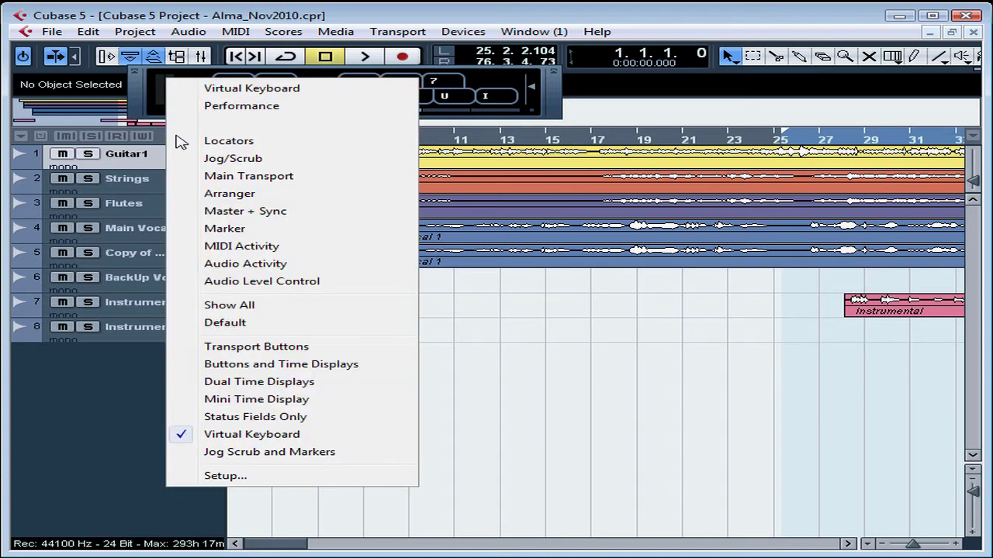
click(310, 452)
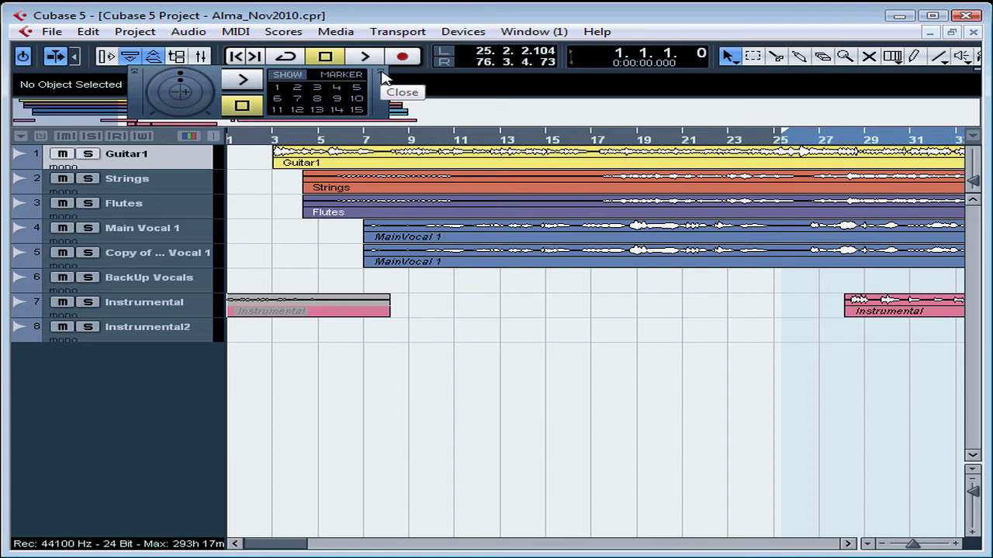
click(134, 72)
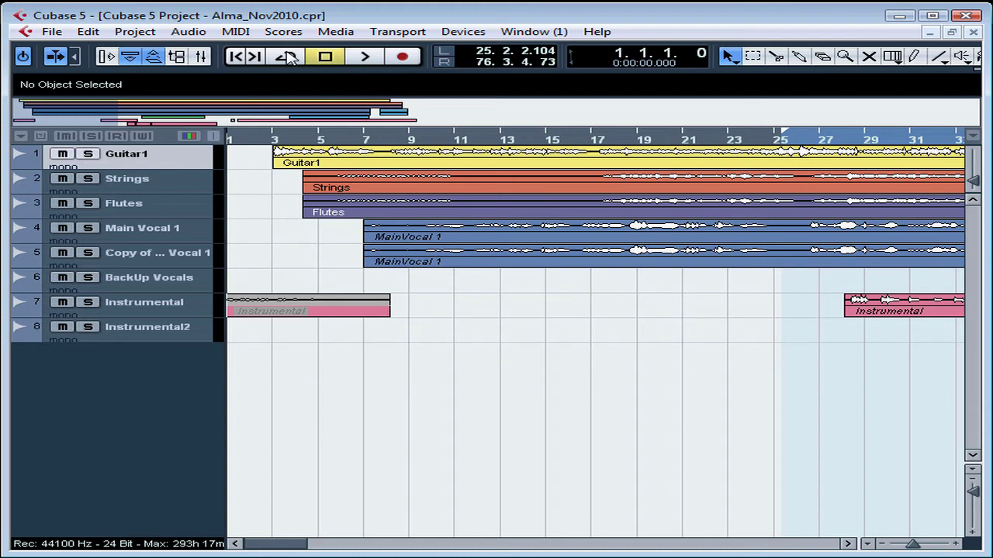
Reopen the Transport Panel from the Transport menu, set its Default layout, and shift it left along the top
click(396, 32)
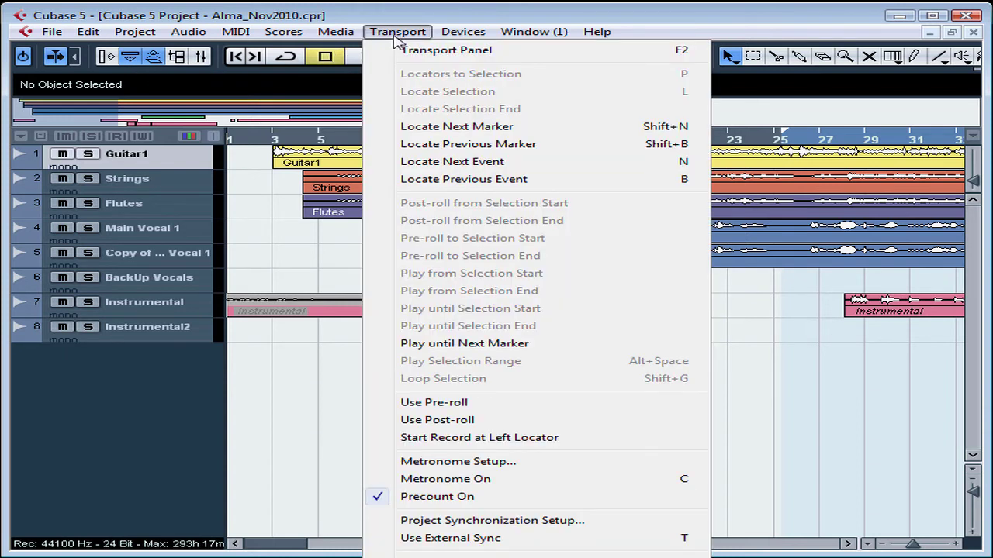
click(424, 51)
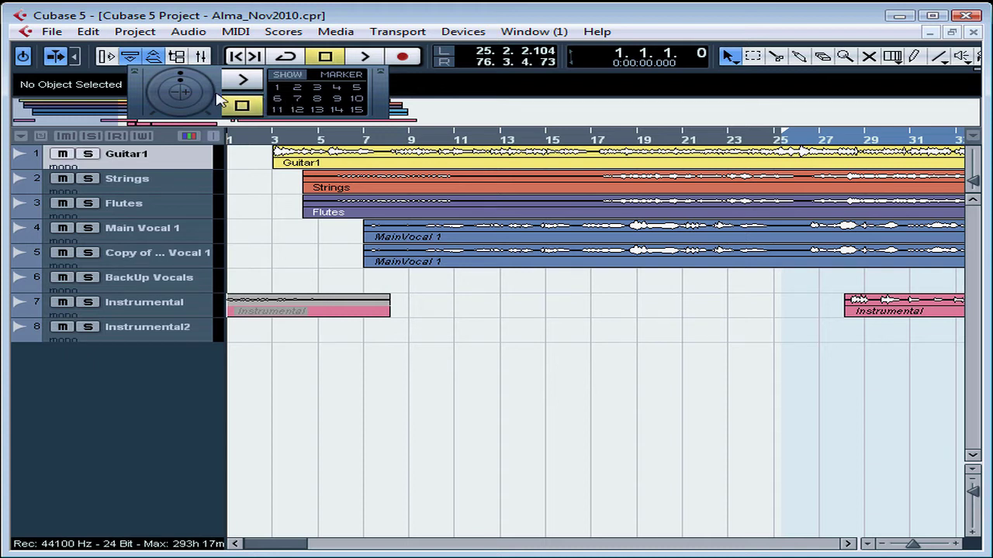
right_click(181, 95)
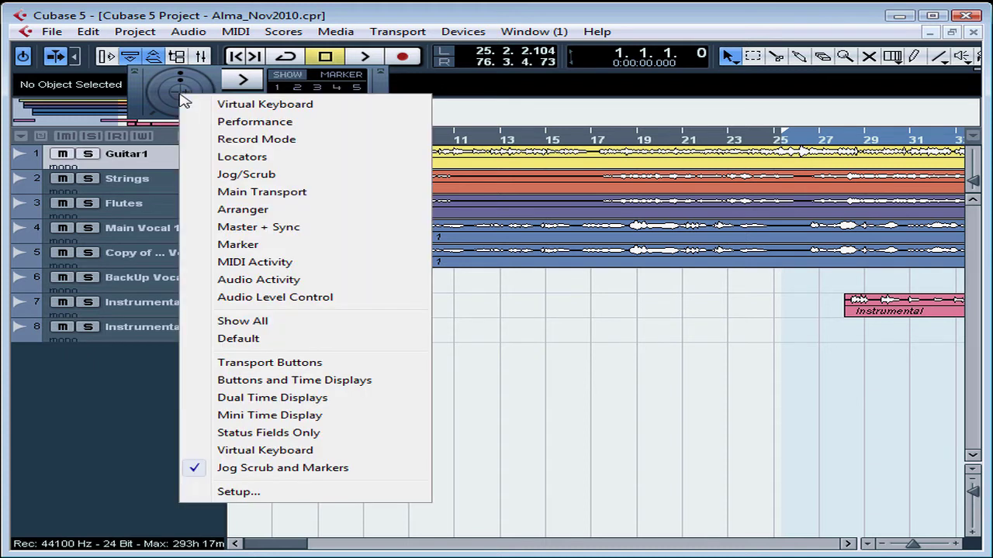
click(237, 124)
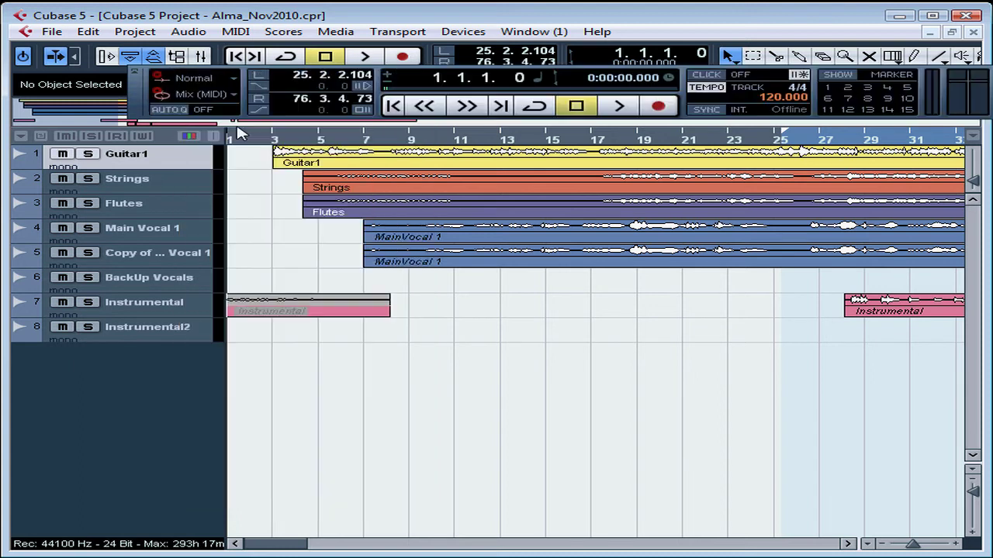
drag(306, 95, 201, 115)
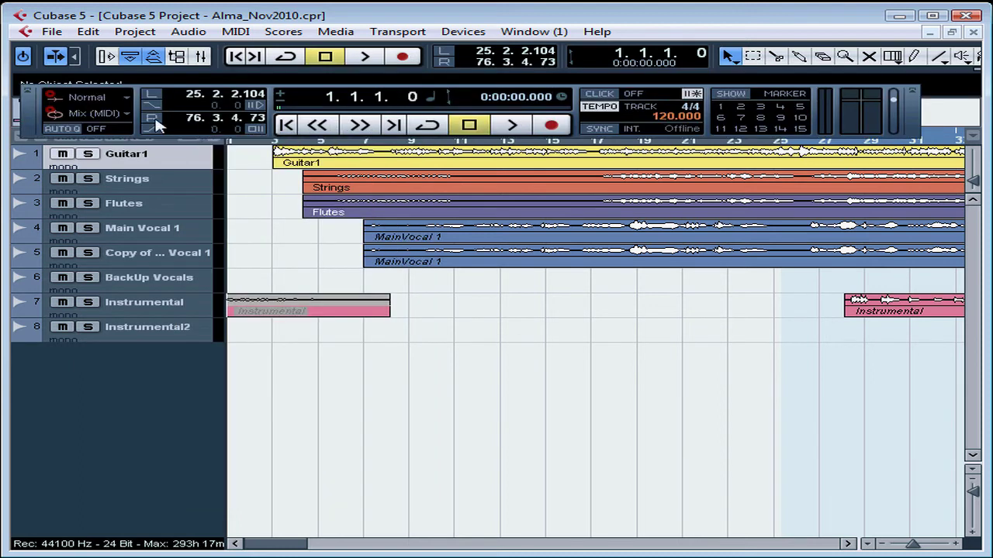
Add the Performance section, keep record mode Normal and cycle mode Mix (MIDI), and turn Auto Q off
right_click(44, 118)
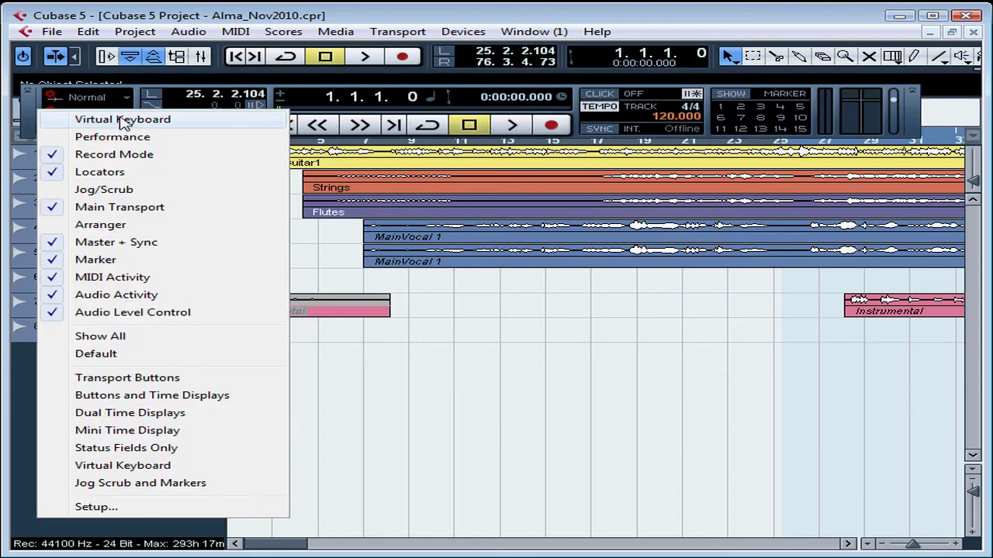
click(105, 137)
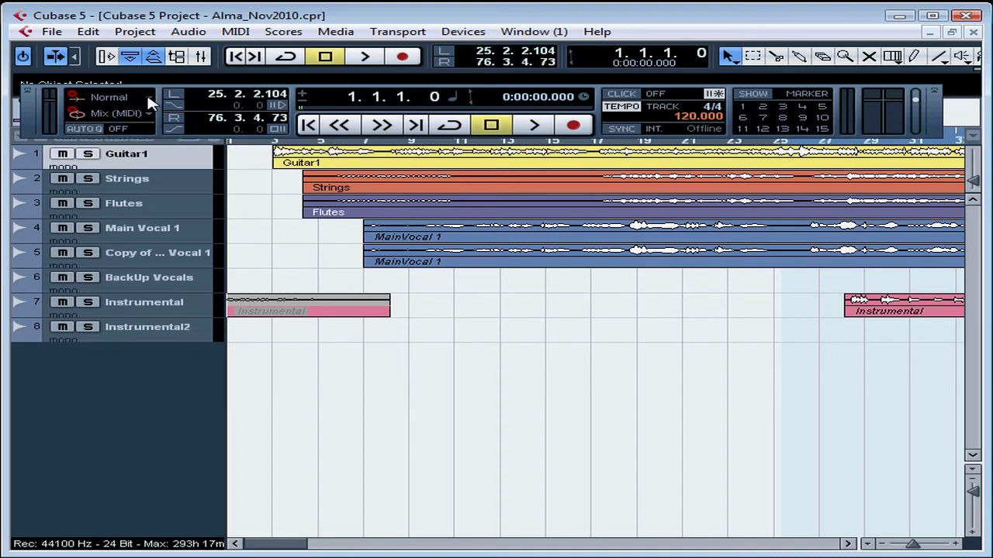
click(147, 99)
click(149, 103)
click(148, 113)
click(148, 118)
click(93, 130)
click(241, 35)
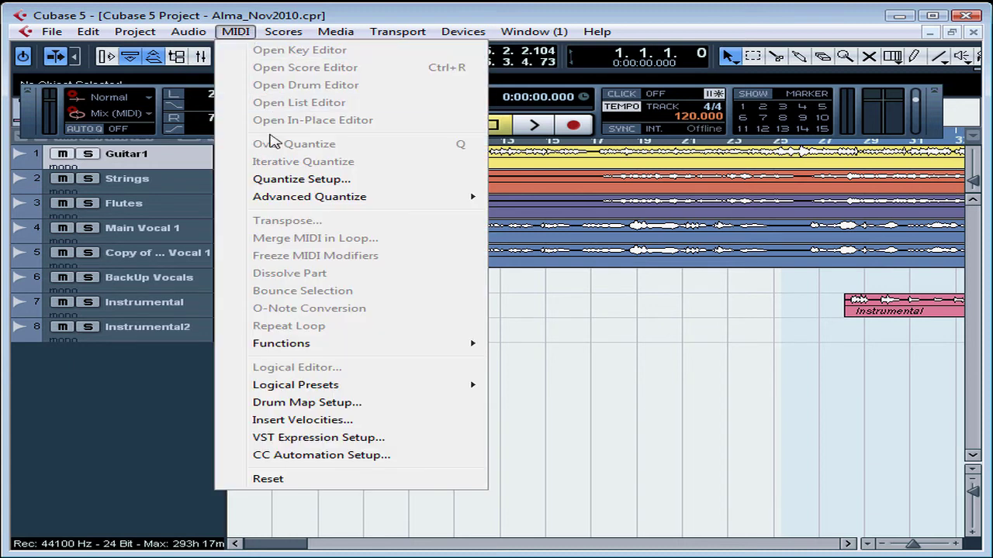
click(271, 184)
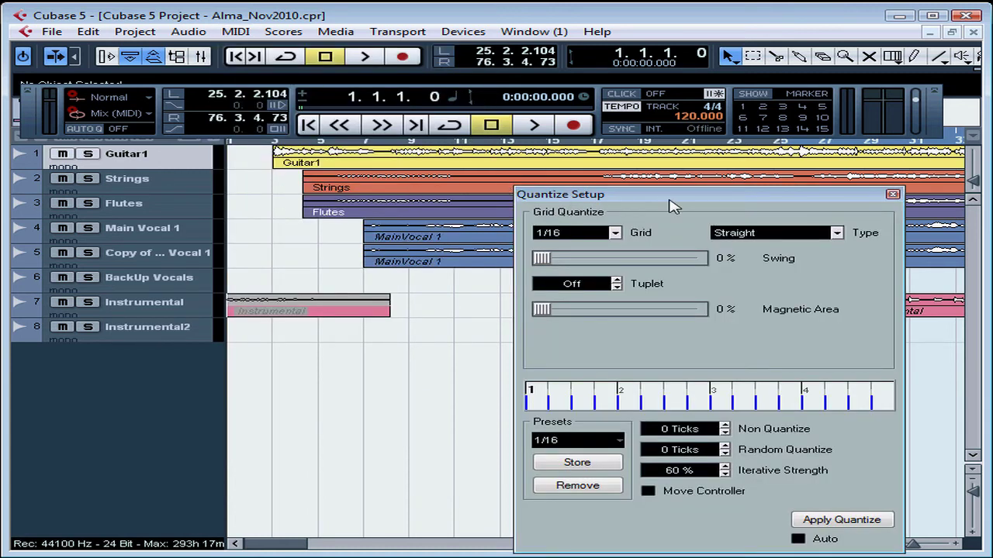
click(892, 195)
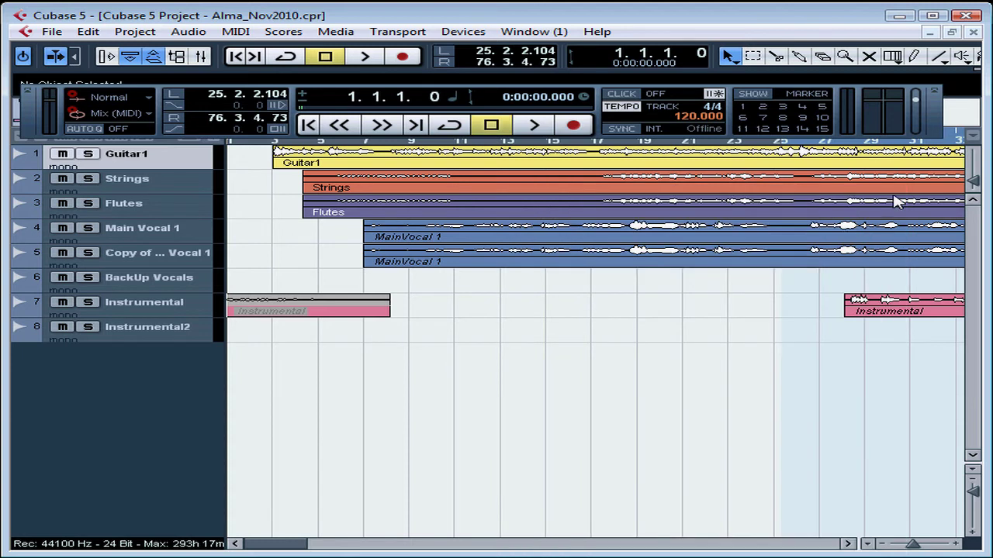
Toggle Auto Q on and off, then jump to the left locator and the right locator at 76.3.4.73
click(86, 130)
click(87, 129)
right_click(177, 100)
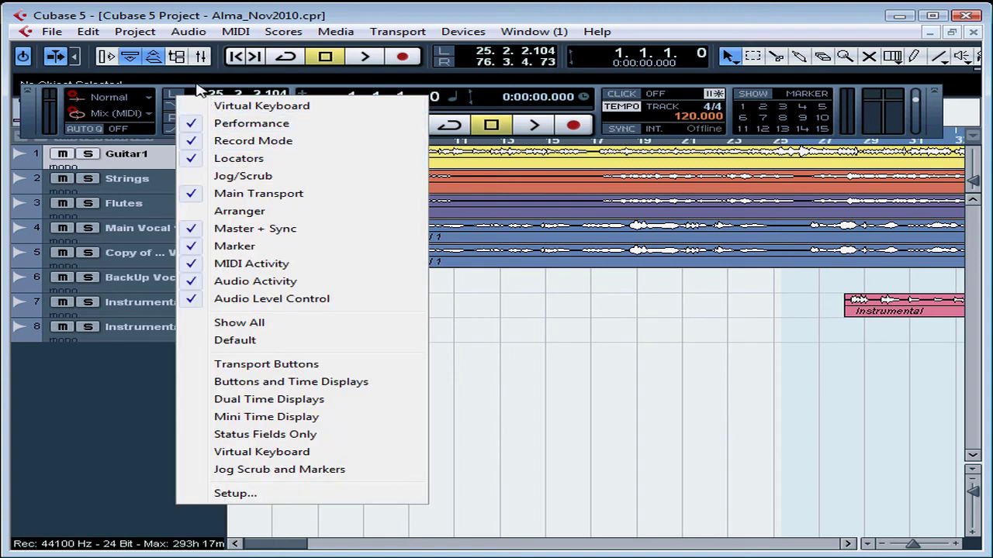
click(195, 89)
click(178, 100)
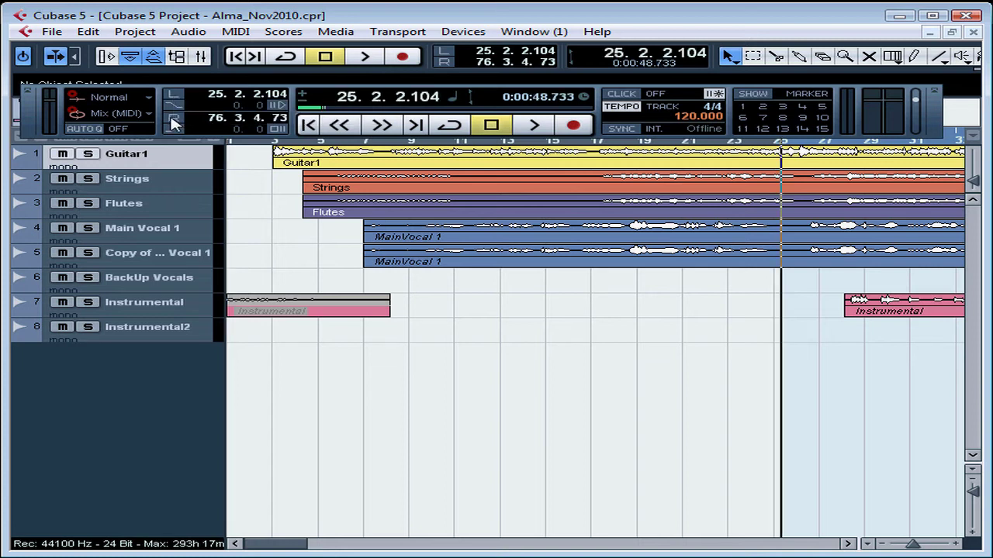
click(174, 123)
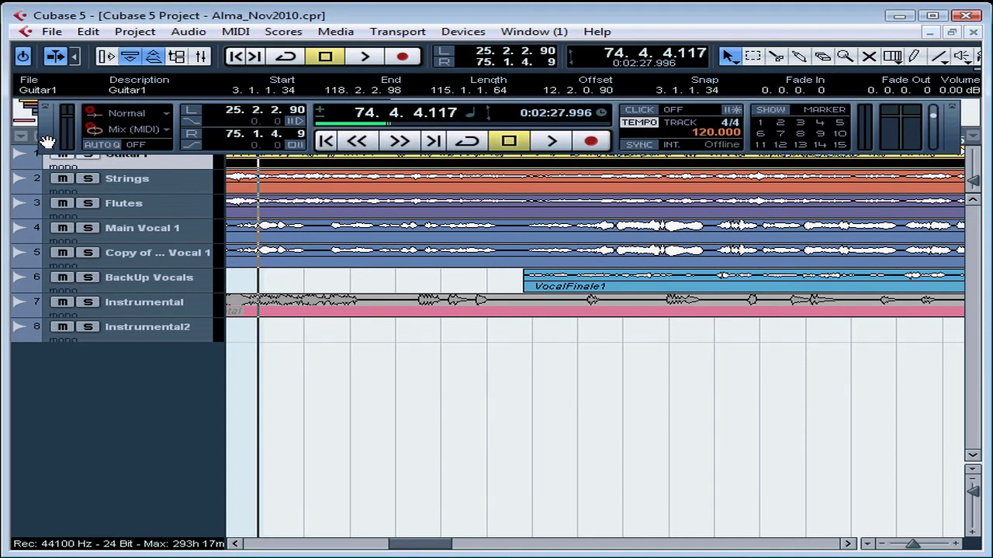
Lower the panel, move the right locator to 73.2.4.21, and apply Zoom to Locators
drag(46, 142, 68, 221)
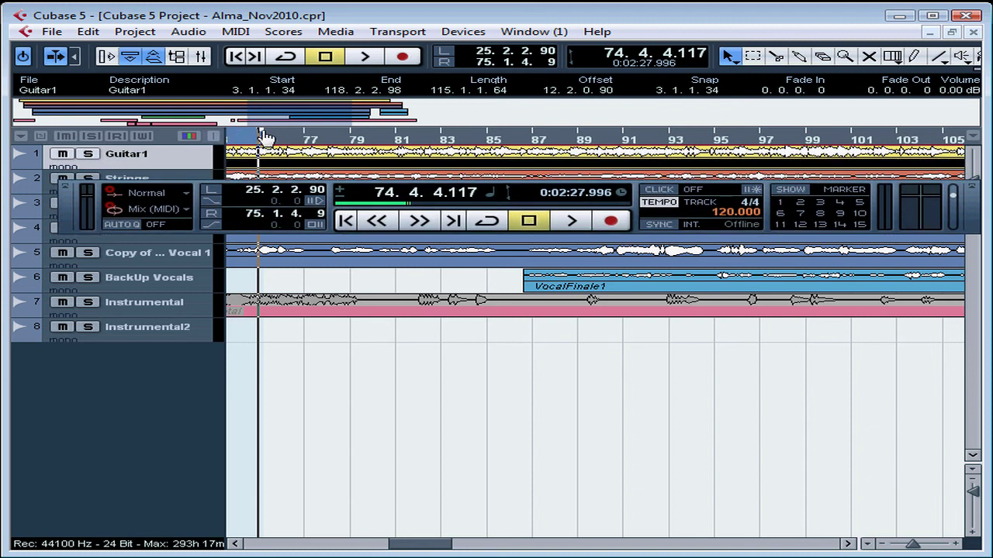
drag(264, 137, 268, 134)
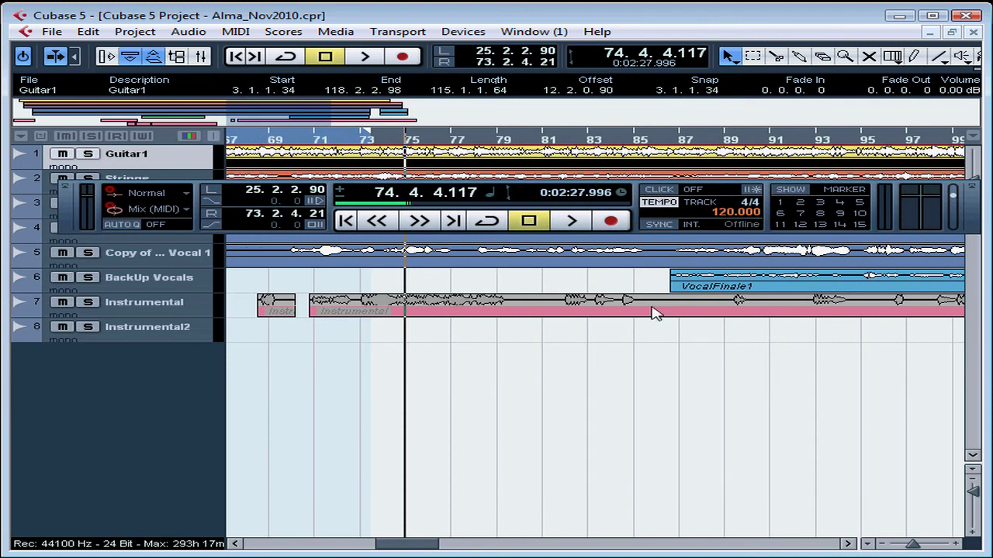
click(869, 543)
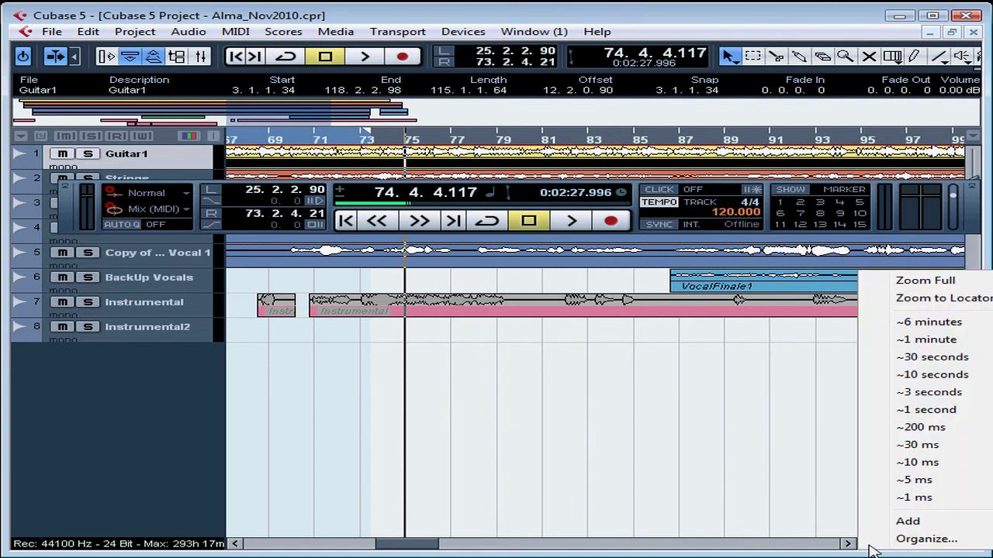
click(919, 300)
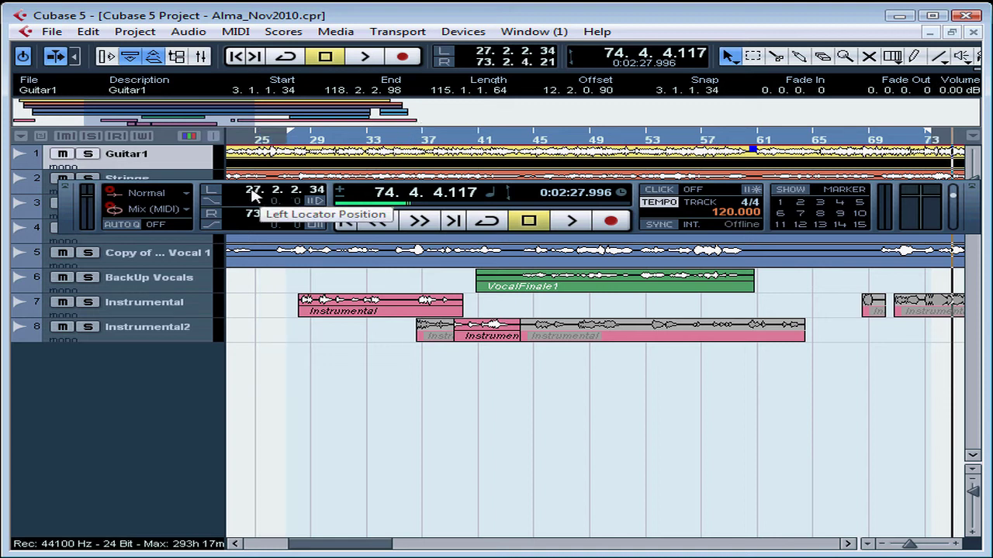
Scroll the left and right locators to 24.2.2.34 and 74.2.4.21
scroll(252, 194, up, 2)
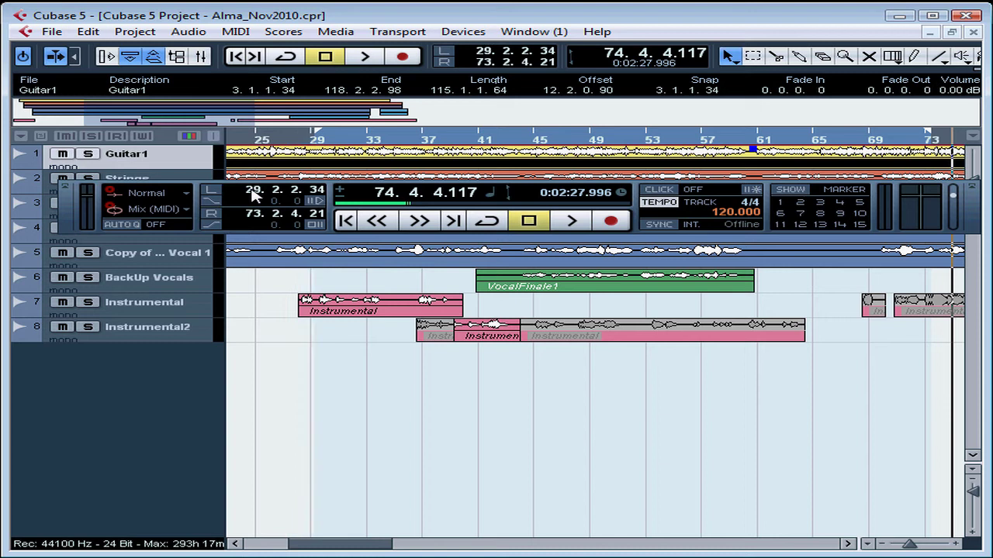
scroll(252, 195, up, 2)
scroll(251, 195, down, 7)
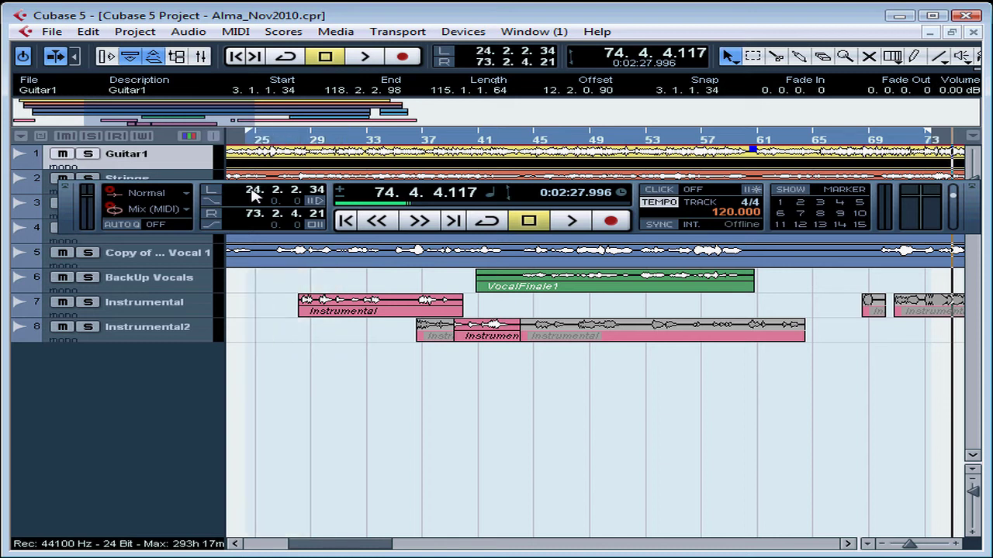
scroll(259, 218, up, 7)
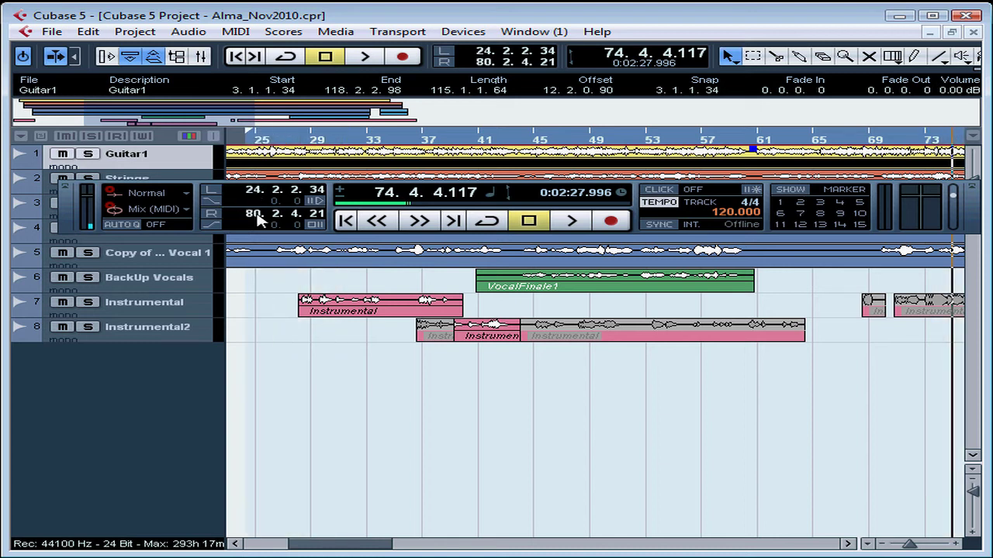
scroll(259, 220, down, 6)
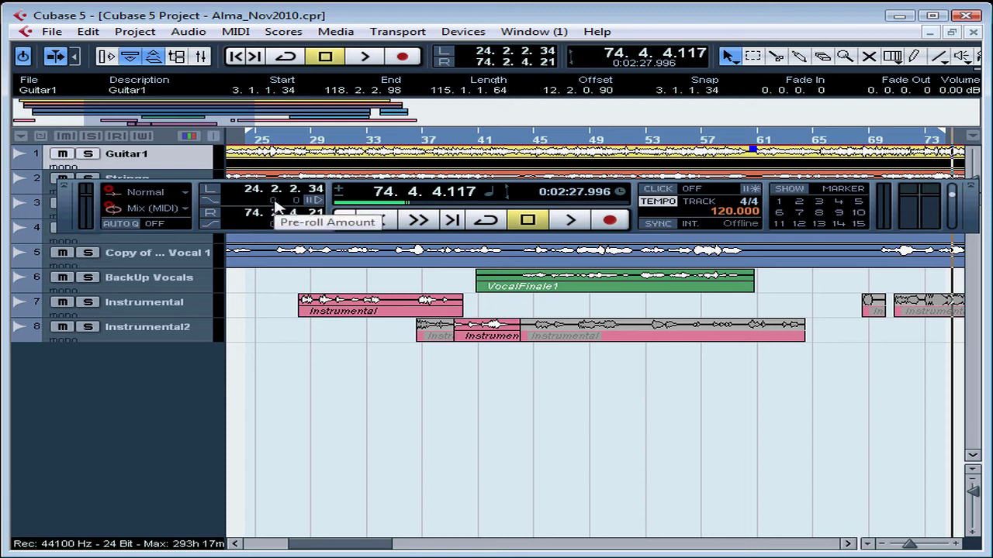
Store a 1-bar pre-roll and 3-bar post-roll, leaving both toggles switched off
click(315, 201)
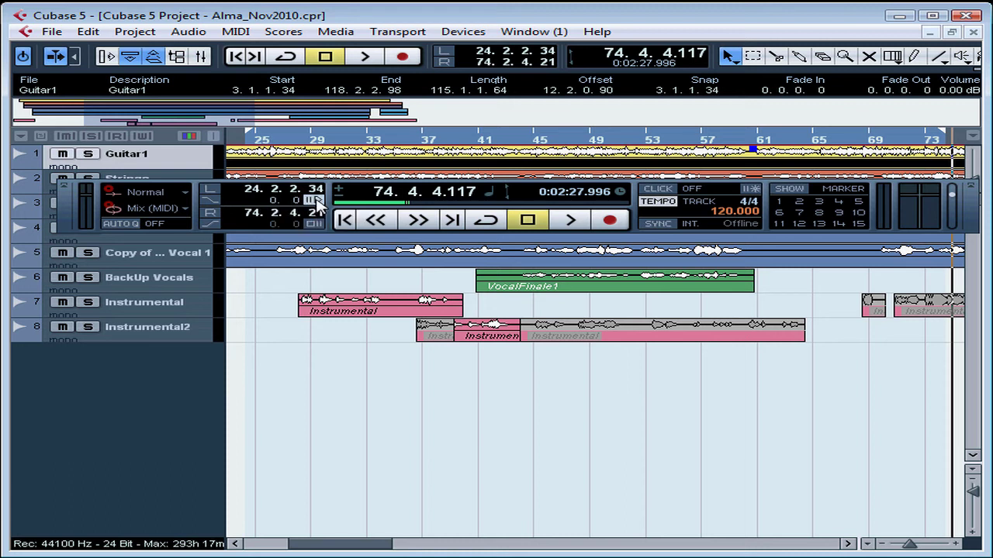
click(315, 225)
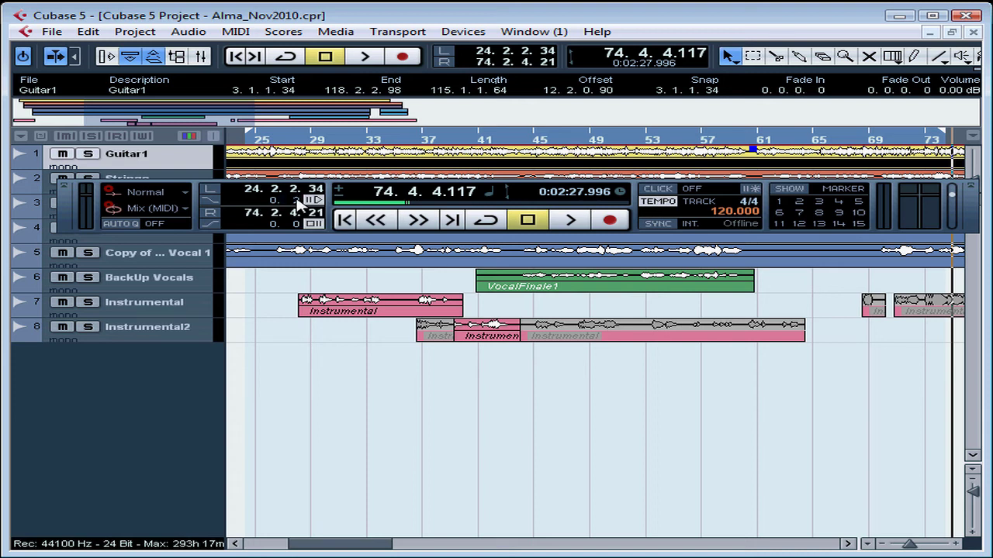
scroll(274, 201, up, 1)
scroll(275, 224, up, 3)
click(314, 200)
click(314, 224)
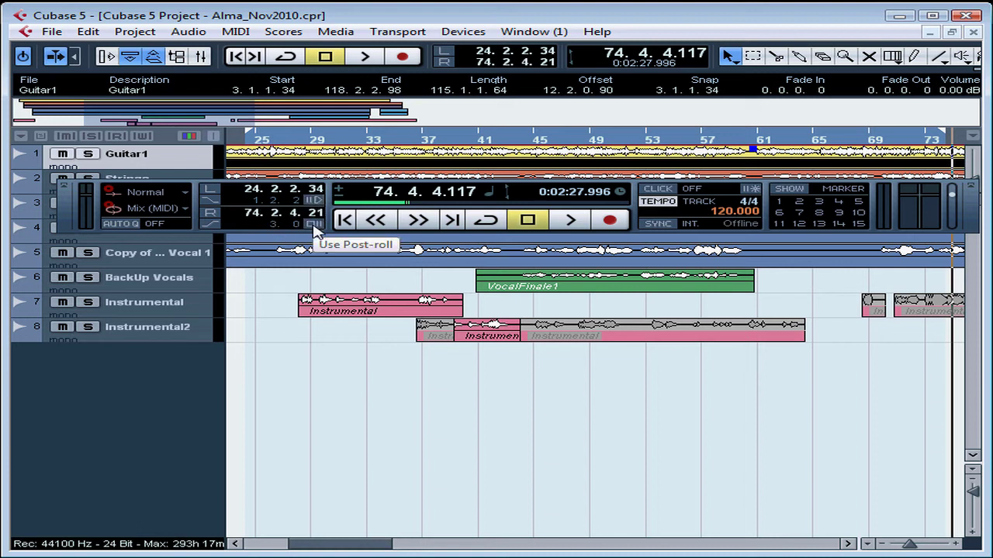
Show the Jog/Scrub section and scrub the position back to 74.1.4.11
right_click(324, 215)
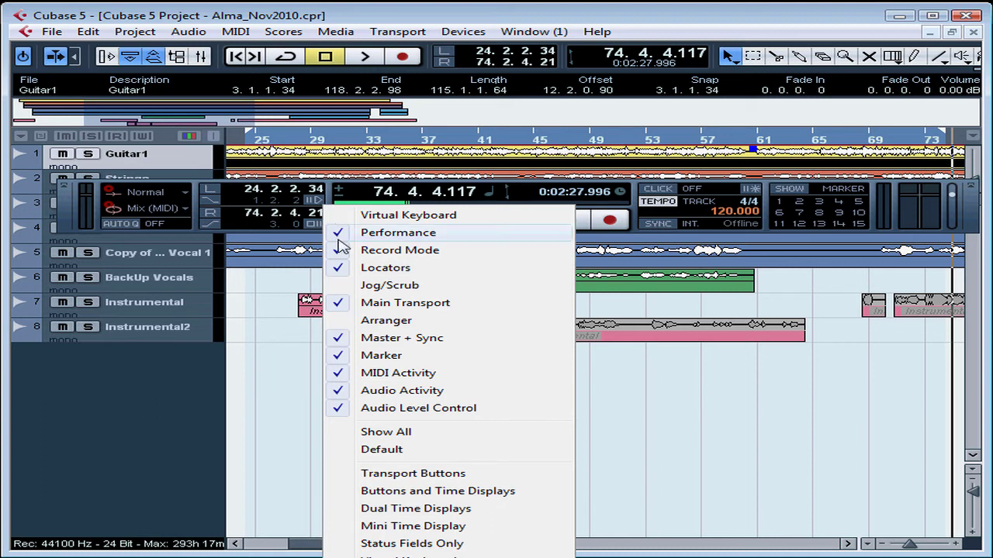
click(381, 286)
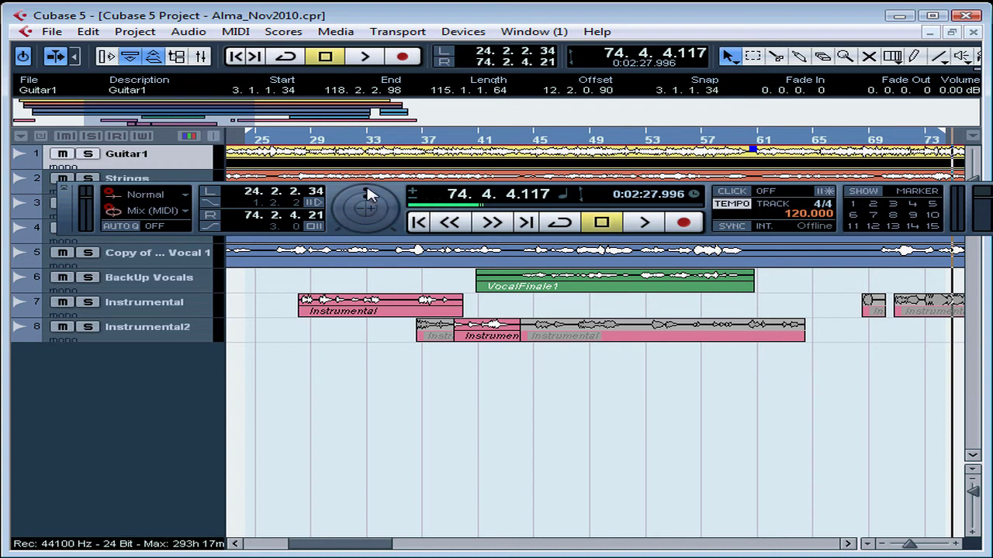
drag(370, 196, 371, 200)
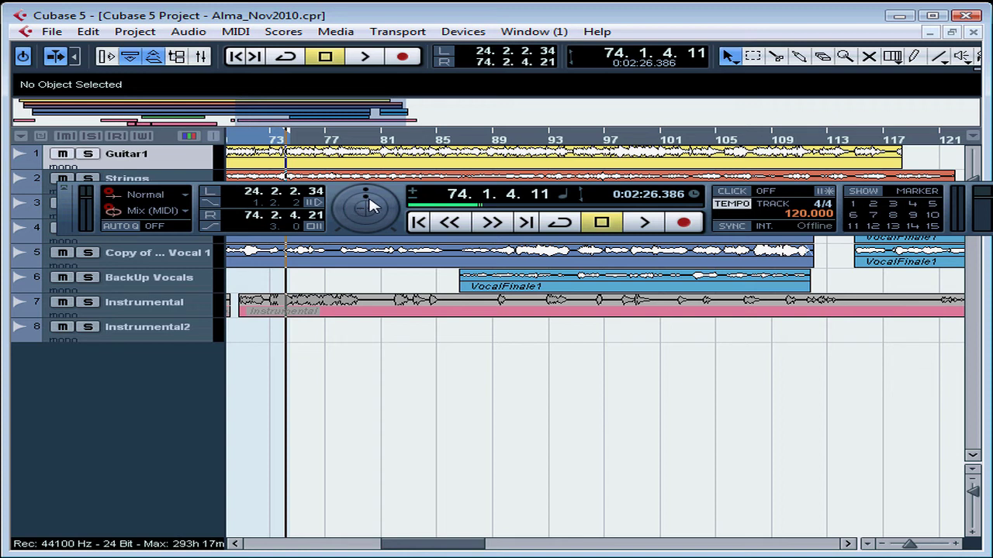
Nudge the position frame by frame back and forth, ending at 74.1.3.112
click(368, 204)
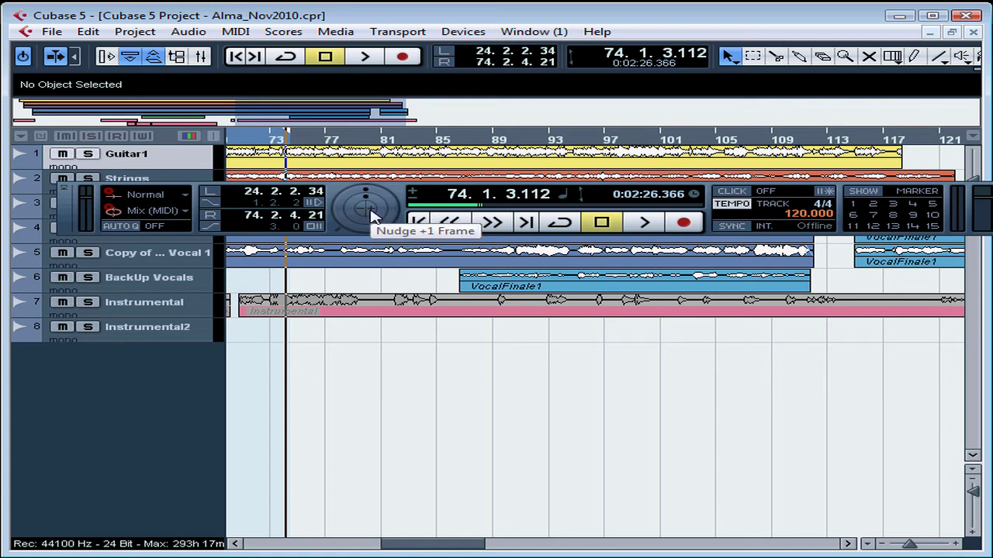
click(372, 215)
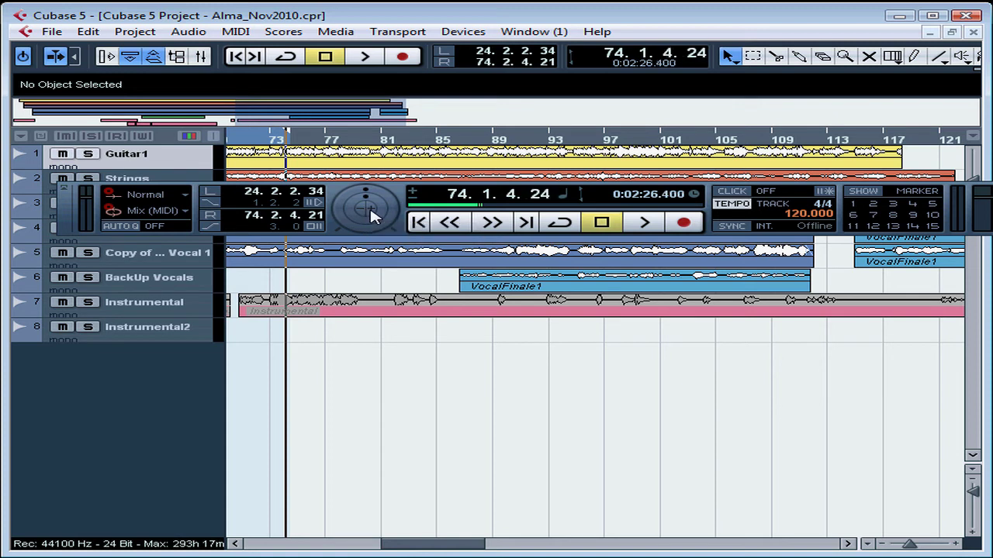
click(373, 215)
click(372, 211)
click(372, 211)
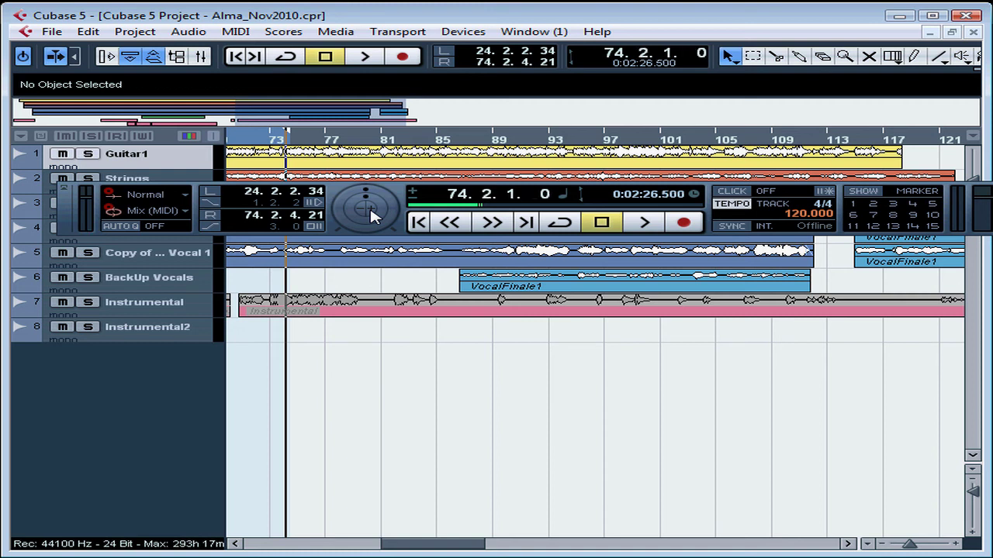
click(369, 205)
click(359, 208)
click(359, 208)
click(360, 208)
click(359, 208)
click(359, 208)
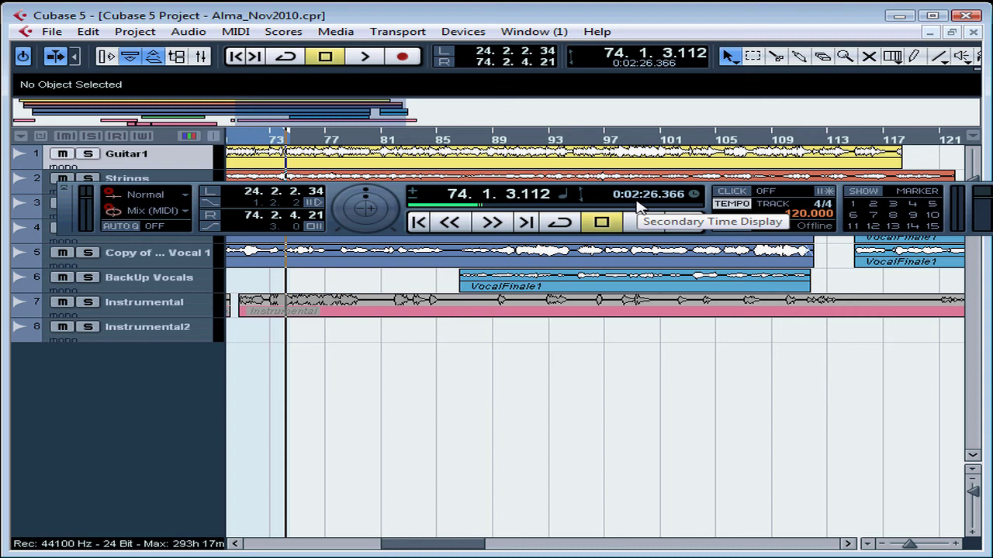
click(566, 203)
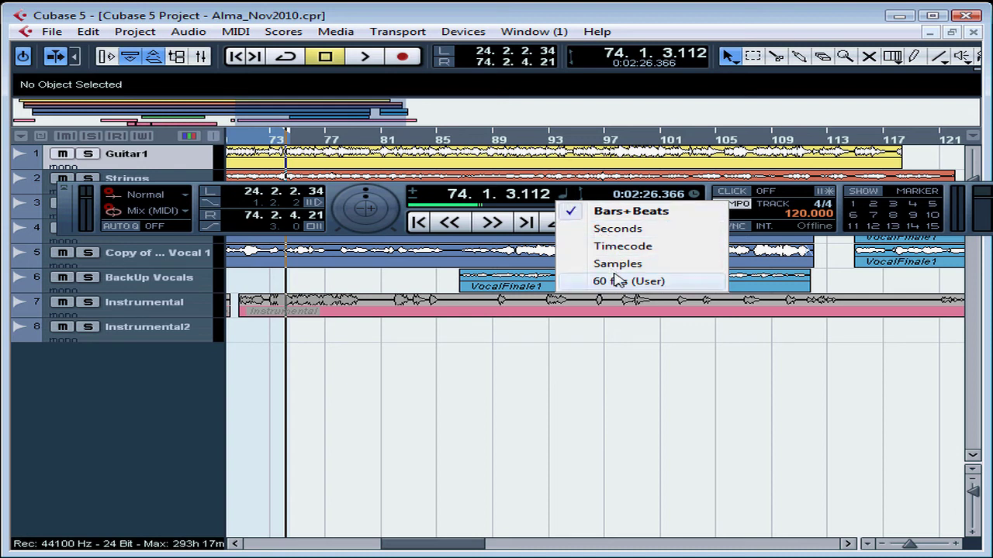
click(618, 217)
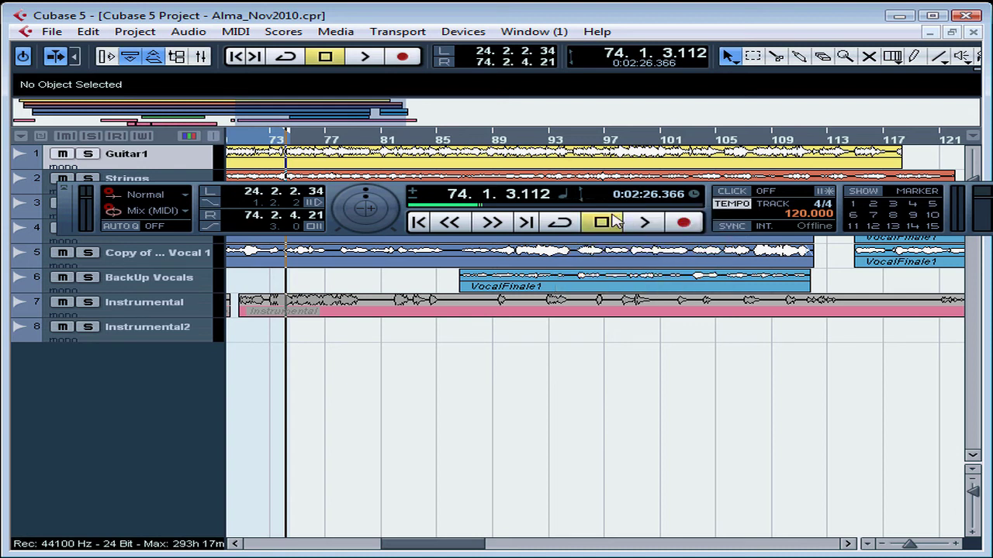
click(695, 195)
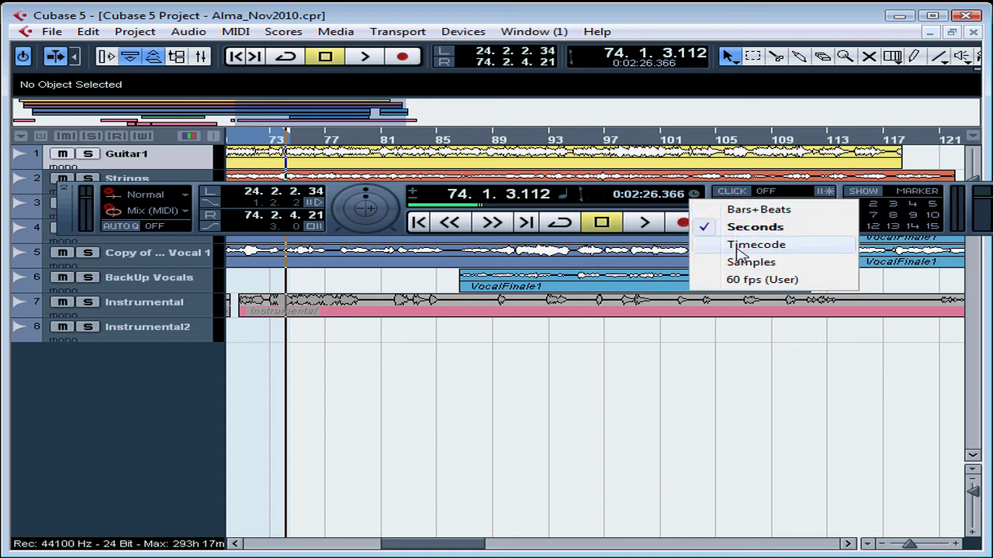
click(673, 197)
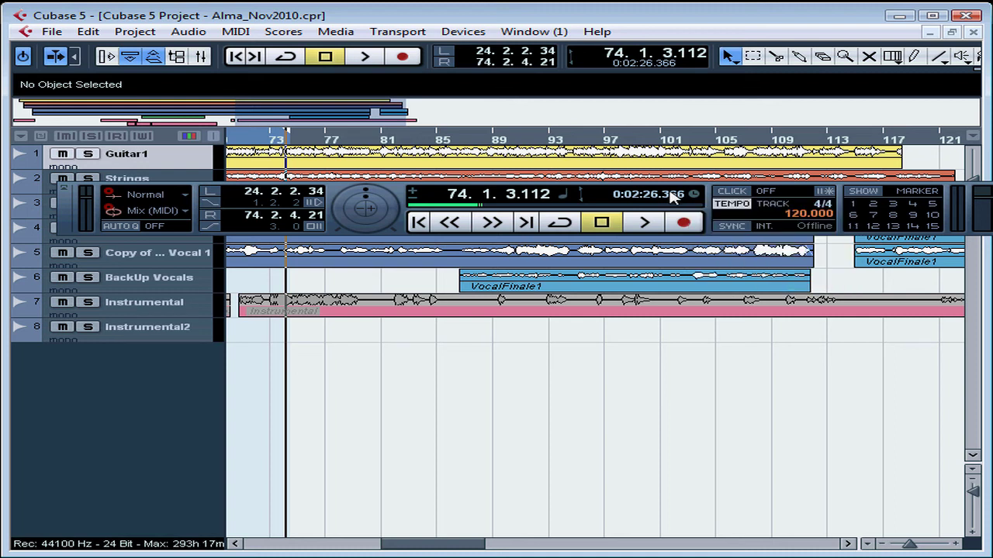
click(580, 194)
click(581, 196)
click(581, 195)
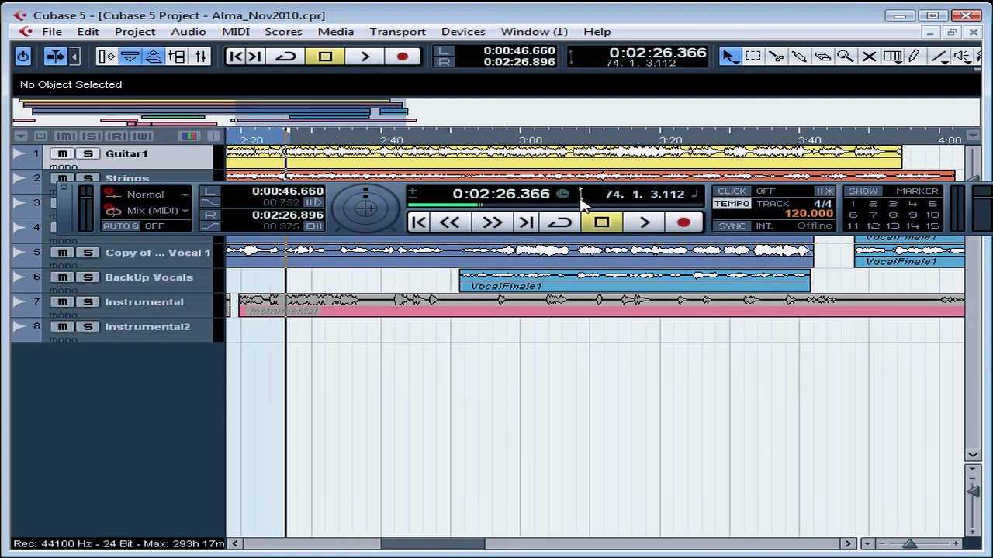
click(581, 196)
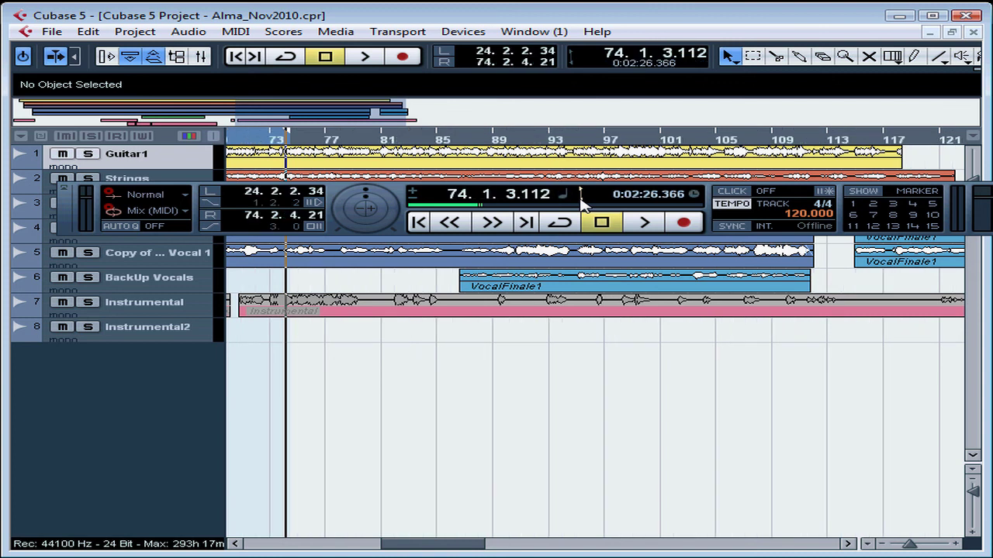
Nudge between bars 74 and 76, then jump via the position slider to 40.3.1.0
click(415, 195)
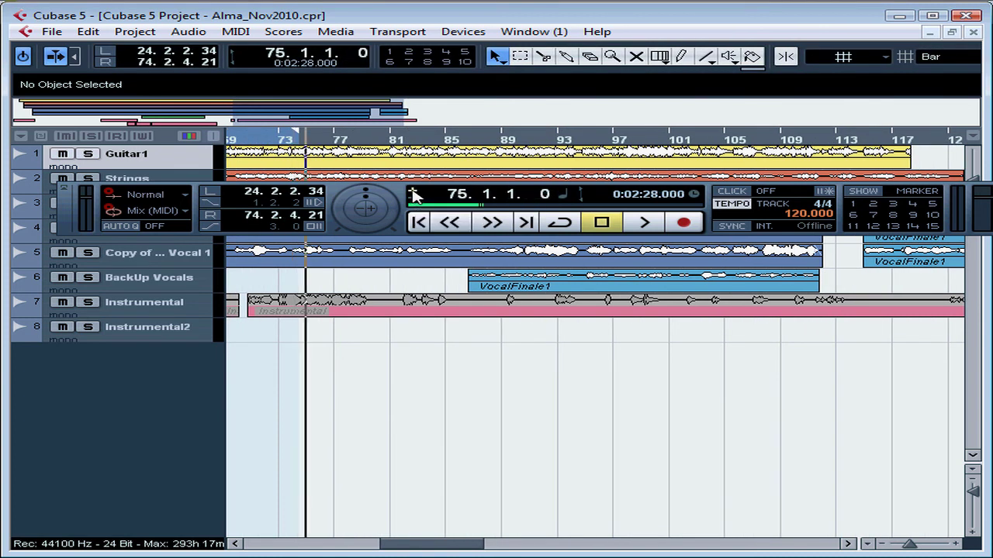
click(414, 195)
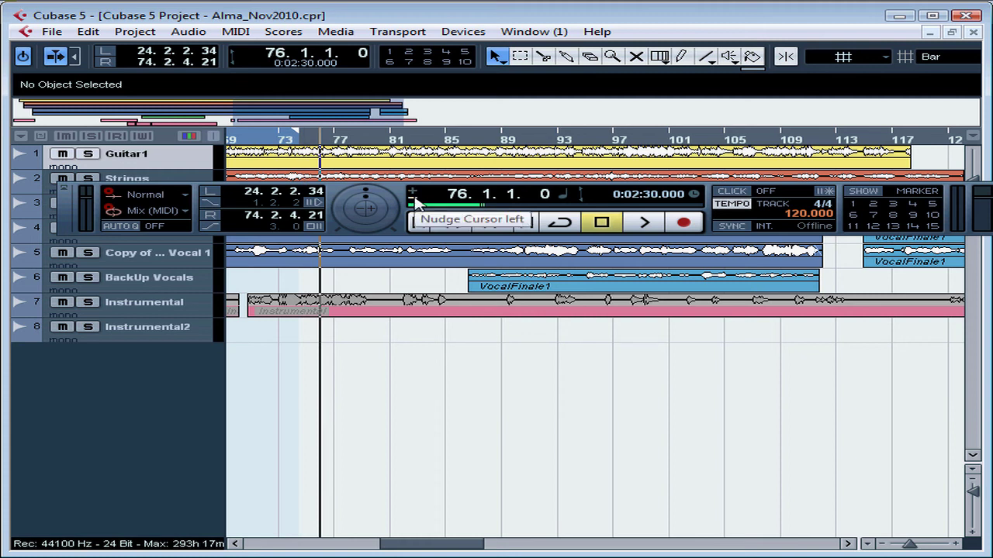
click(415, 201)
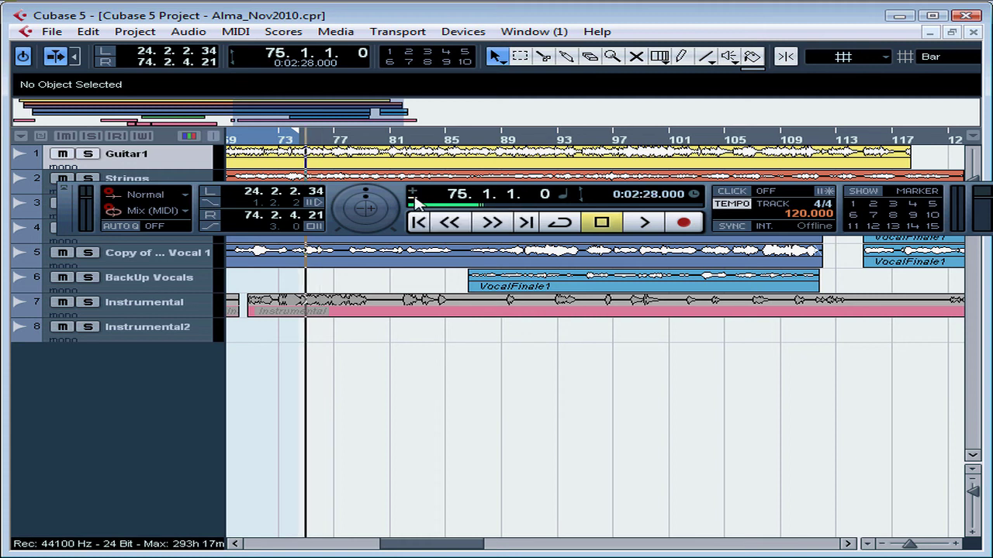
click(415, 201)
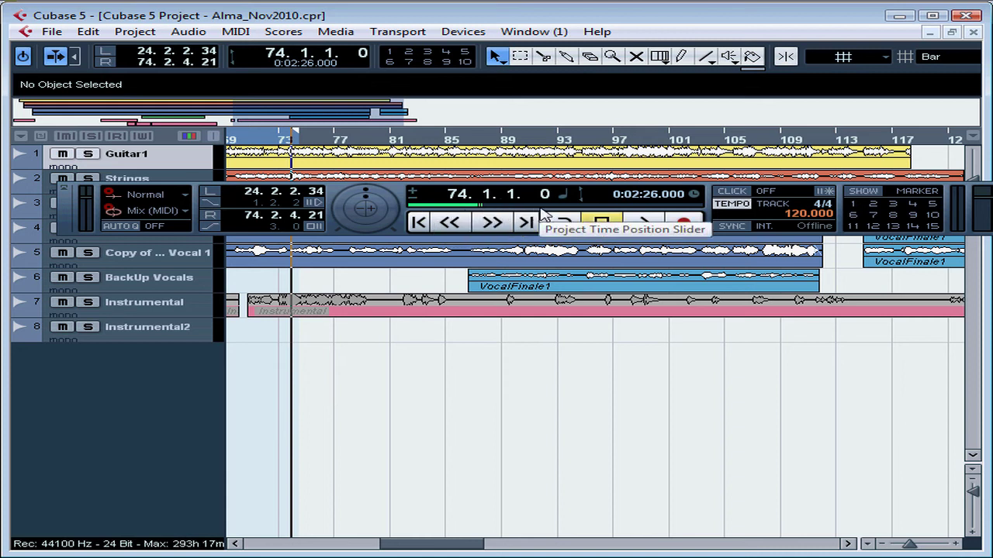
click(613, 206)
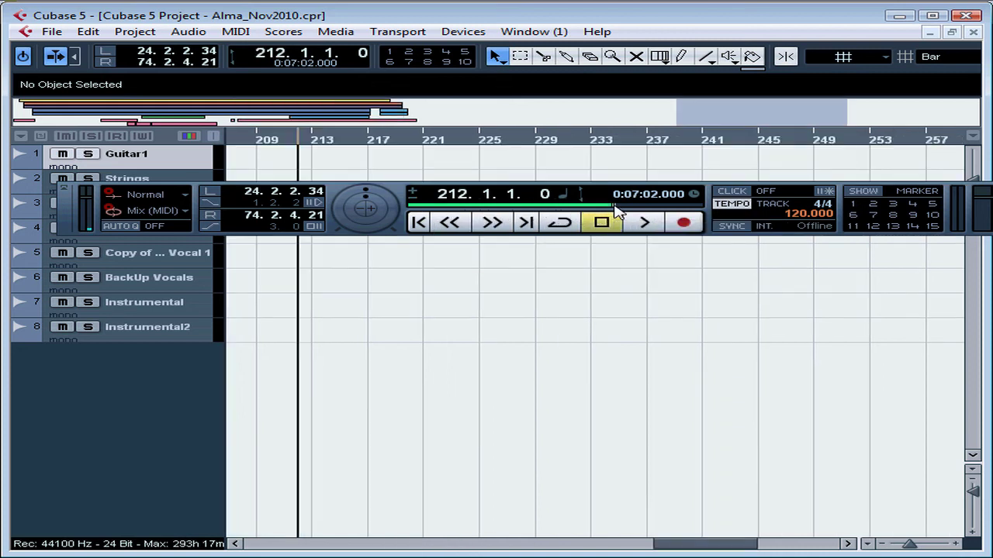
click(502, 208)
click(450, 208)
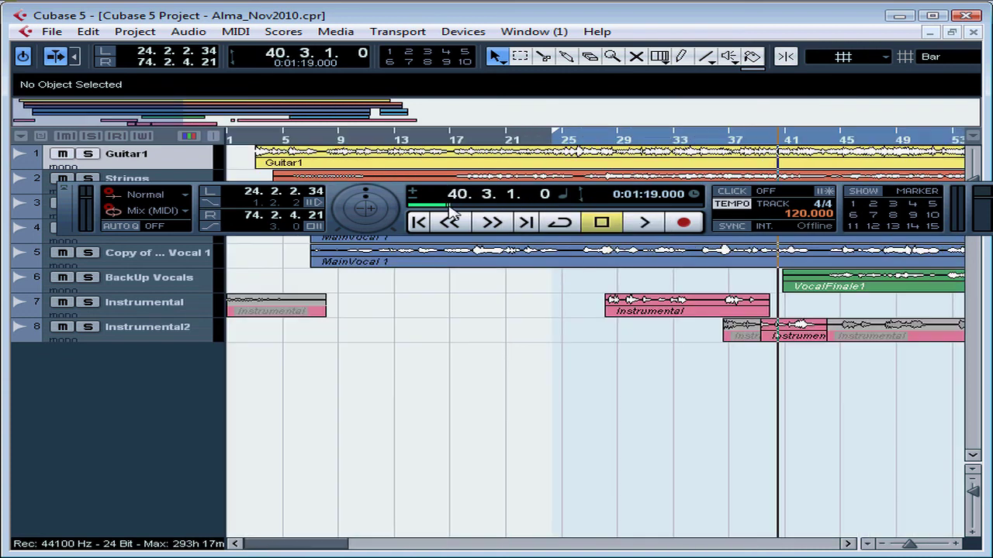
Show the Arranger section and hide Performance, Record Mode, Locators and Jog/Scrub sections
right_click(464, 211)
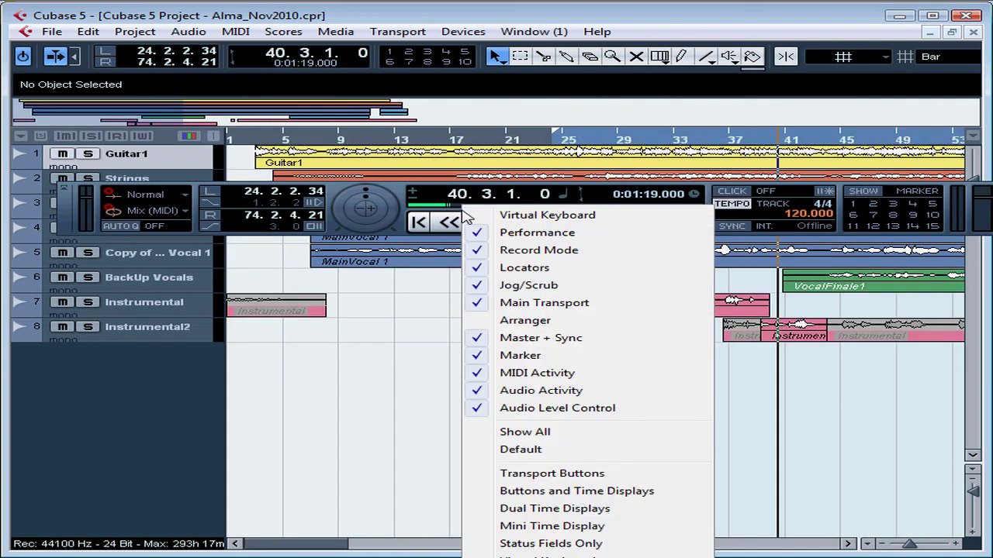
click(509, 323)
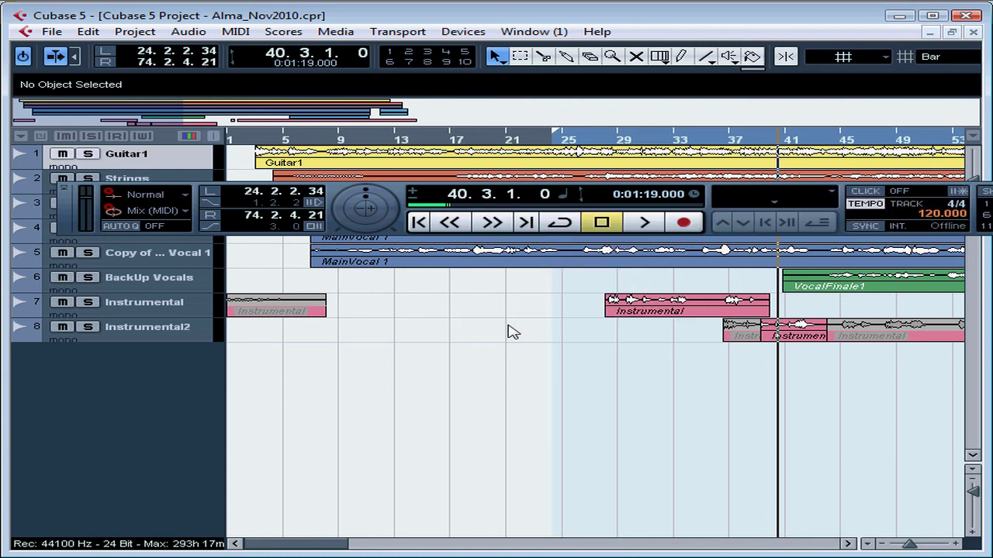
right_click(169, 217)
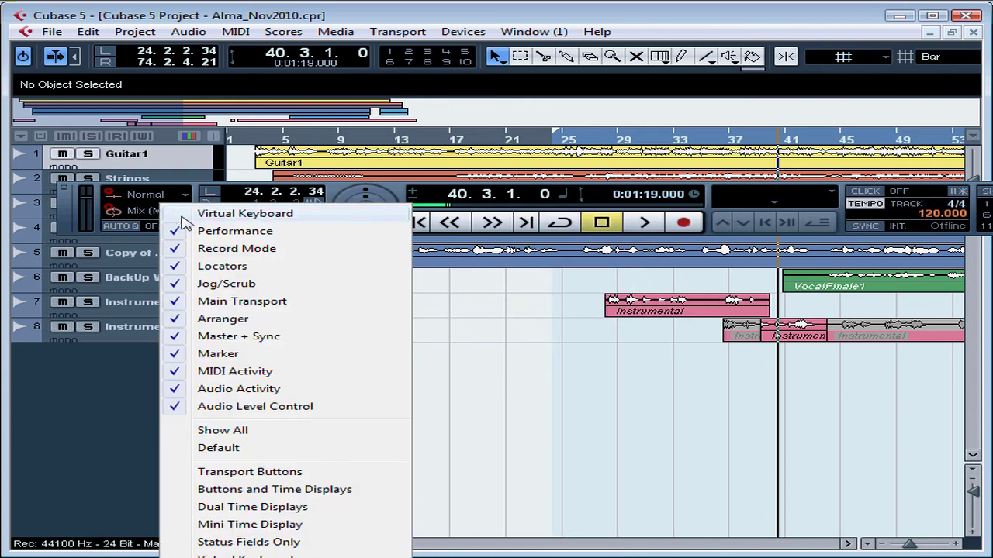
click(180, 213)
right_click(139, 219)
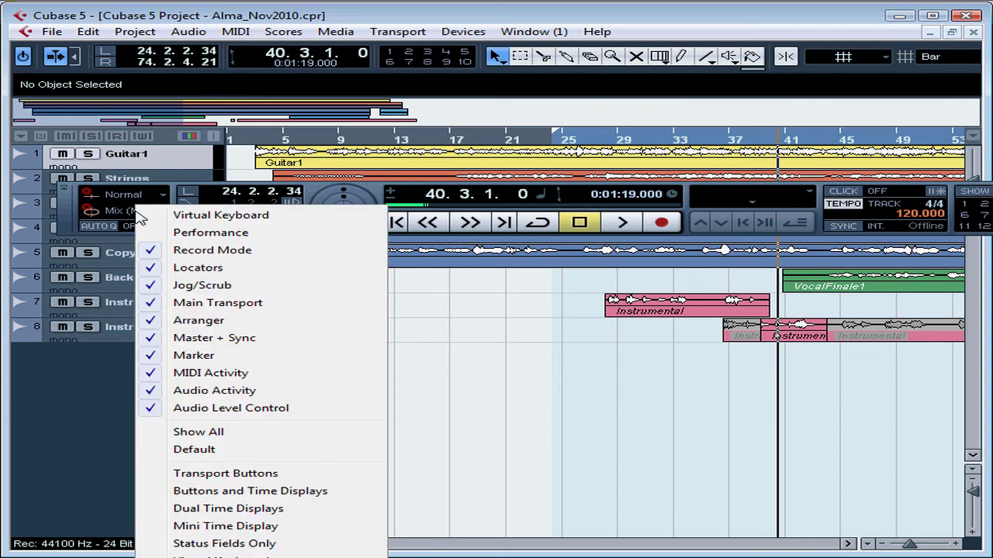
click(177, 250)
right_click(116, 211)
click(152, 251)
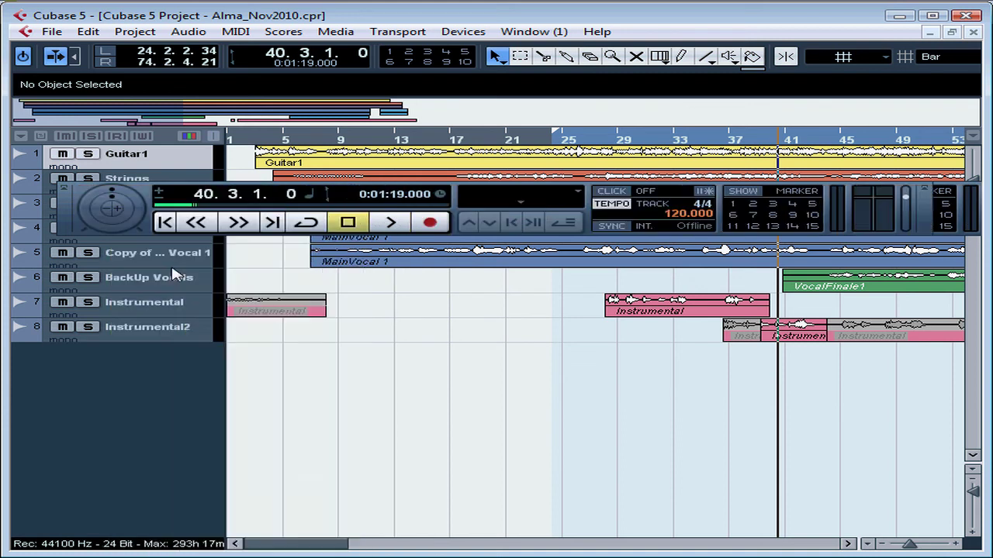
right_click(126, 214)
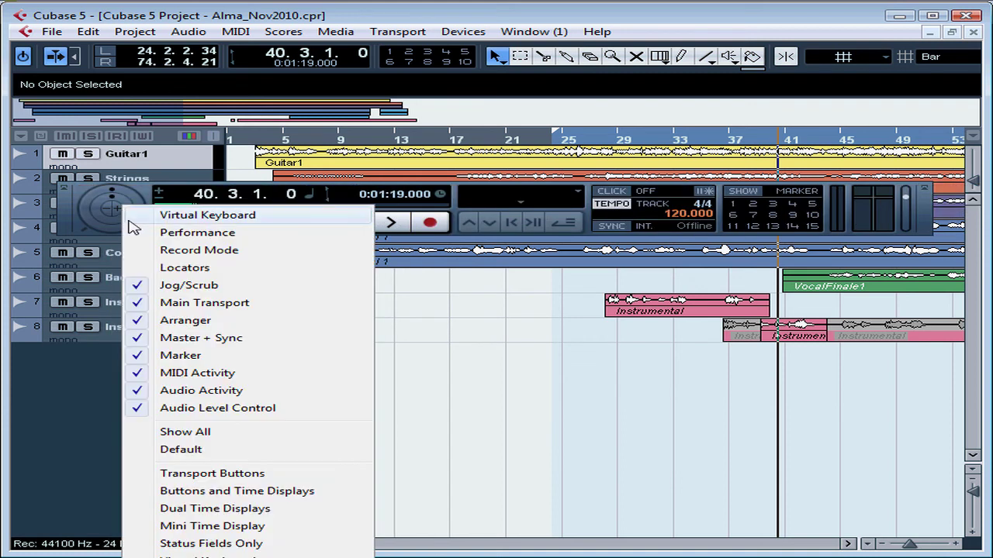
click(172, 287)
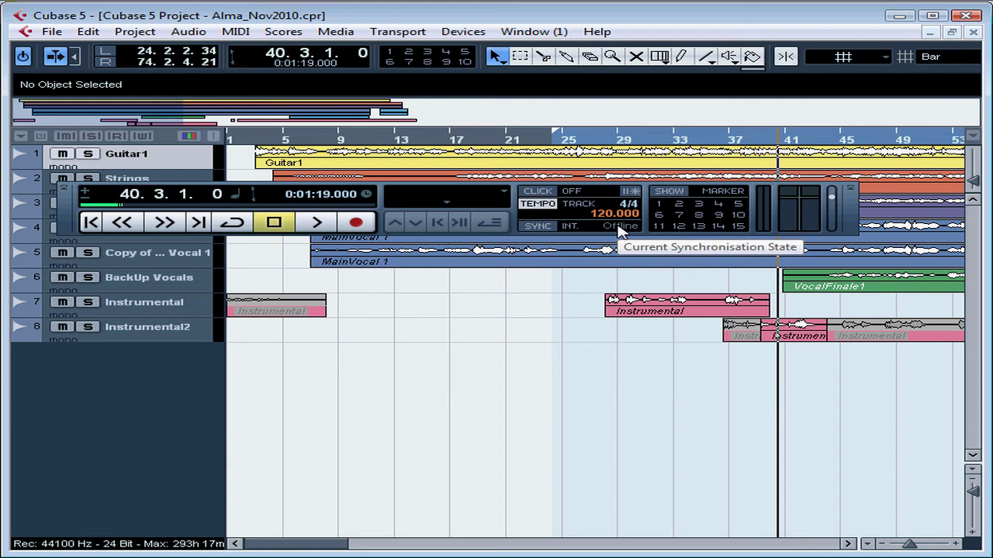
Leave the click off and switch to a fixed tempo of 80
click(547, 195)
click(548, 195)
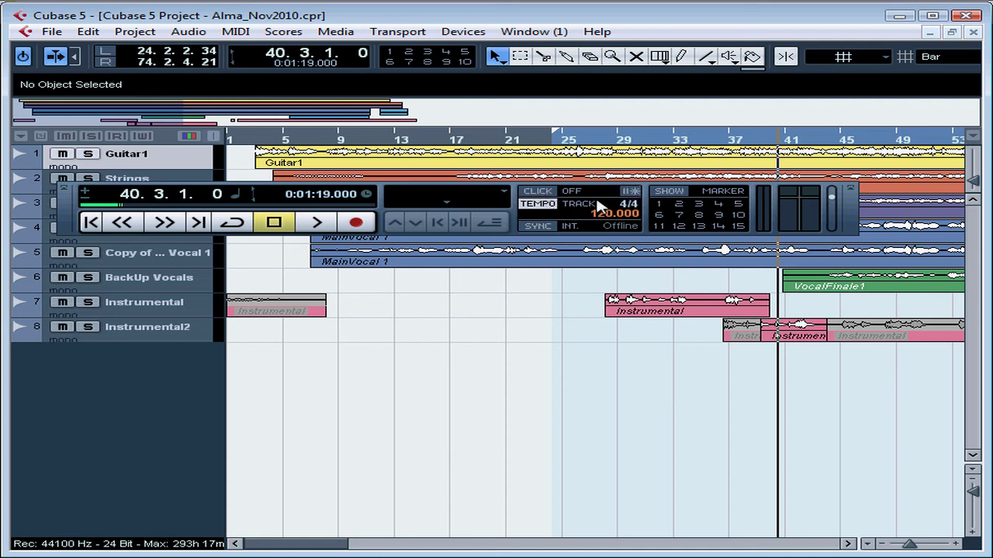
click(546, 205)
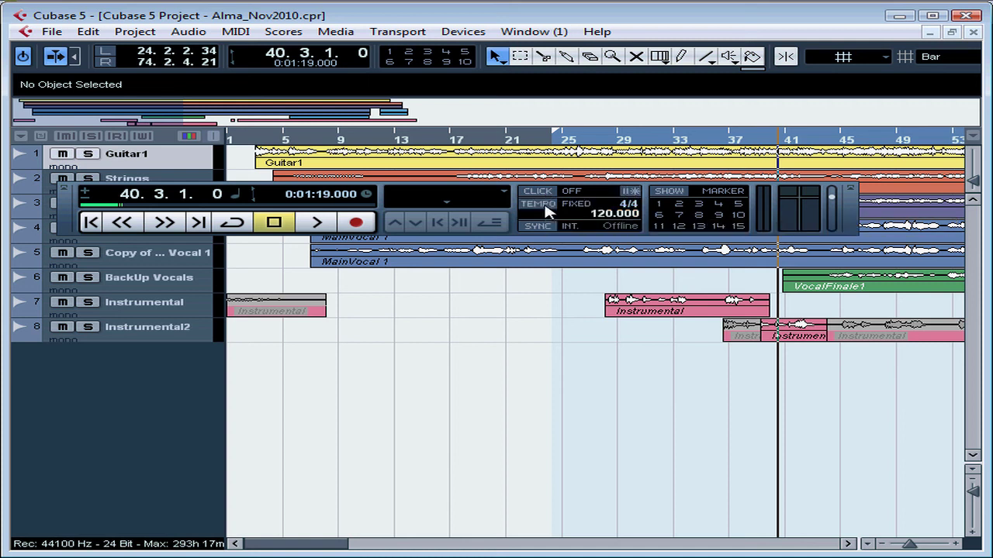
double_click(620, 214)
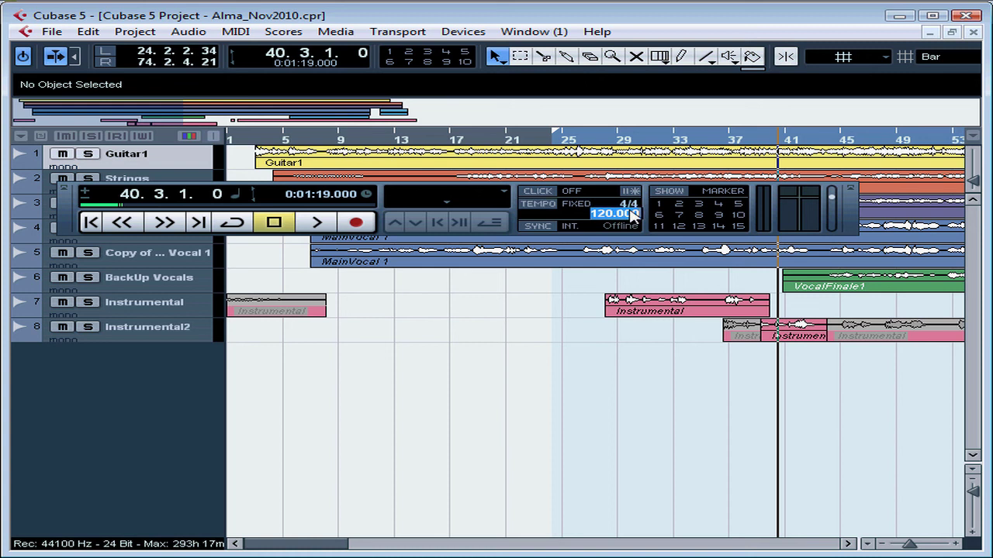
text(80)
key(Return)
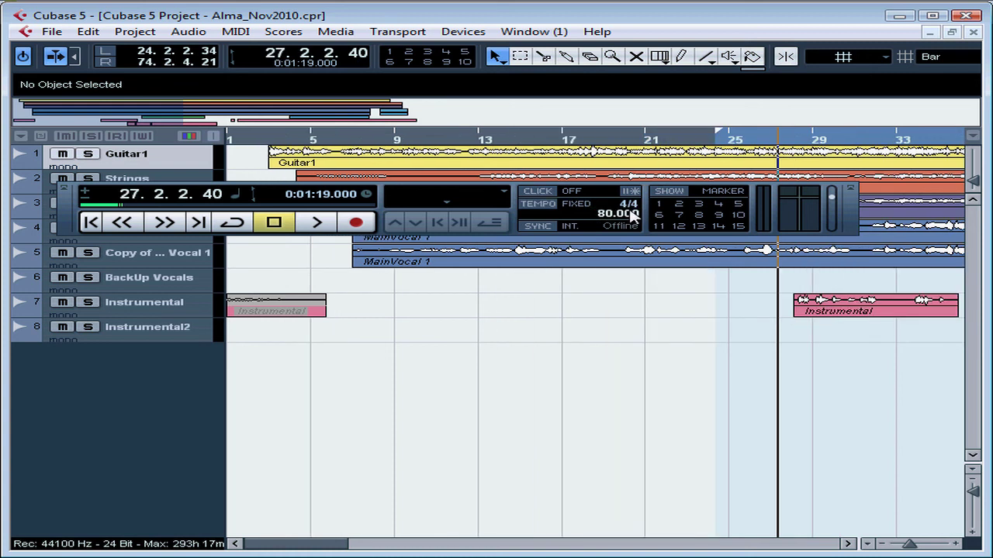
Turn external sync on
click(541, 228)
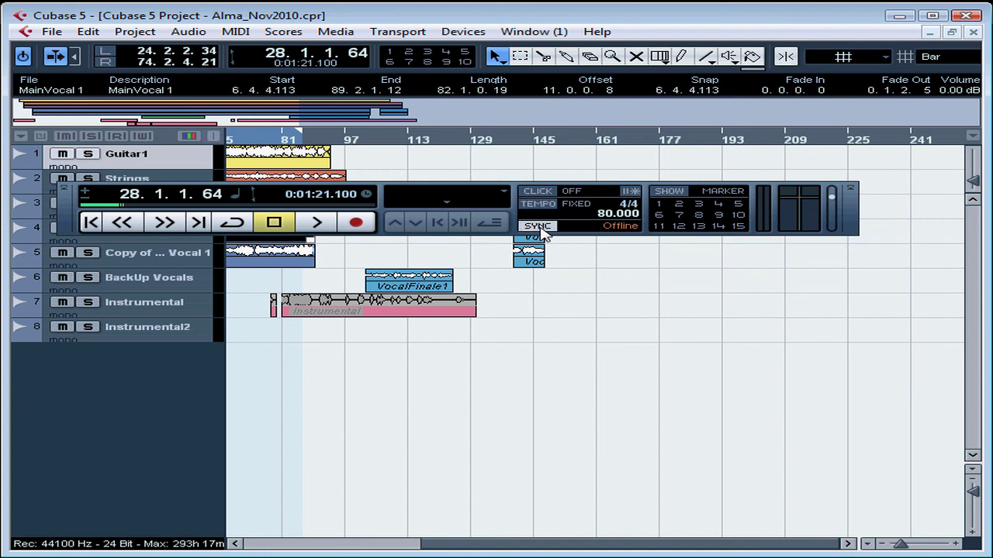
click(541, 228)
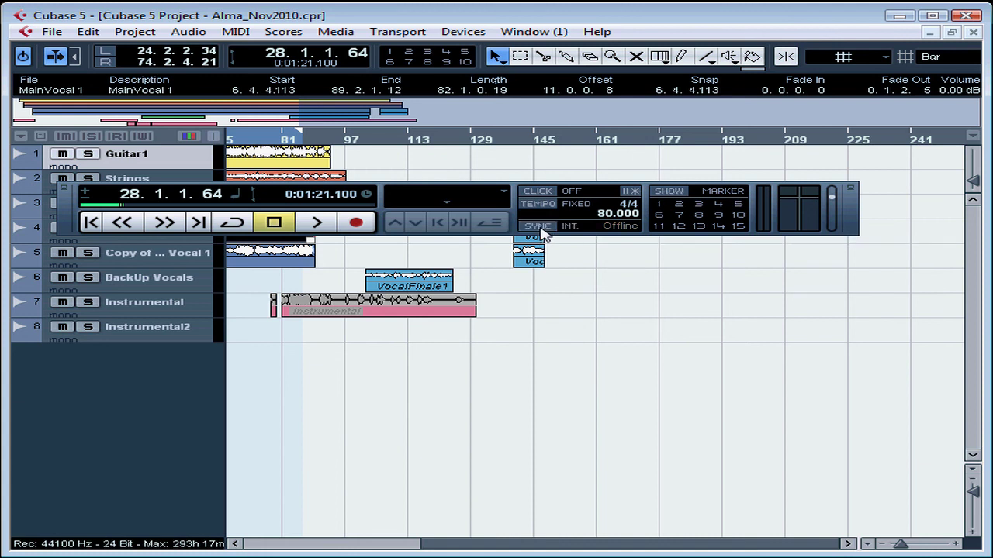
click(541, 230)
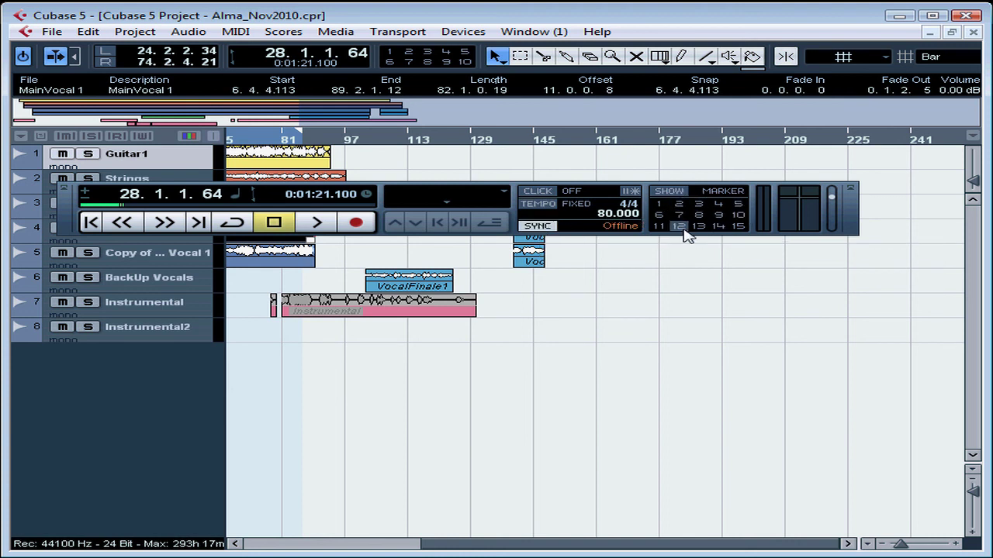
click(670, 194)
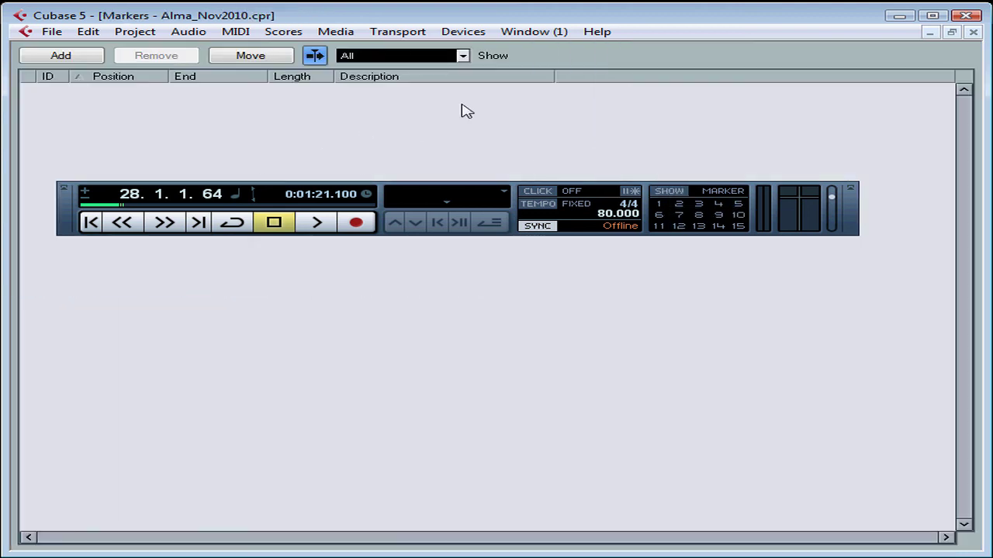
click(974, 31)
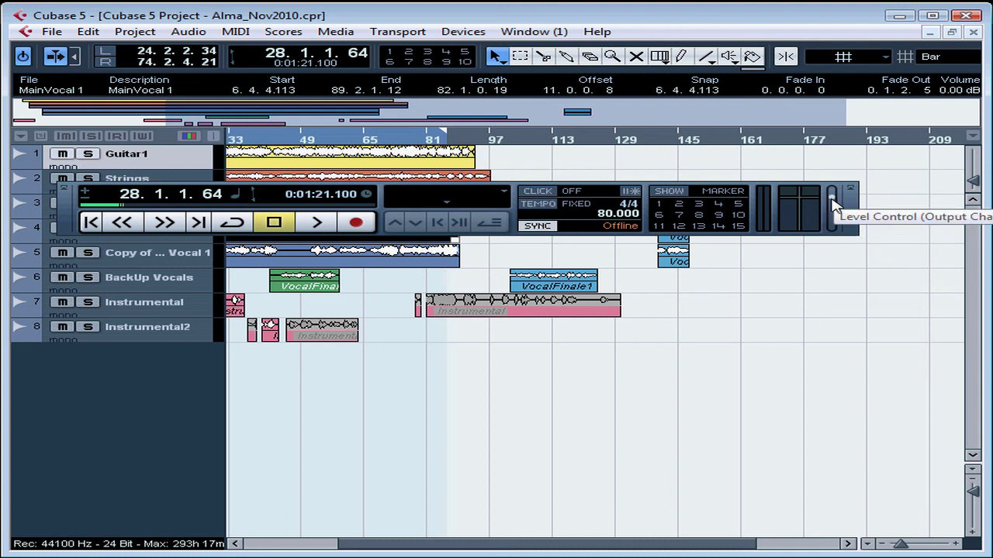
Lower the output level with the transport's Level Control slider
mouse_move(836, 203)
mouse_down()
mouse_move(835, 217)
mouse_move(830, 206)
mouse_up()
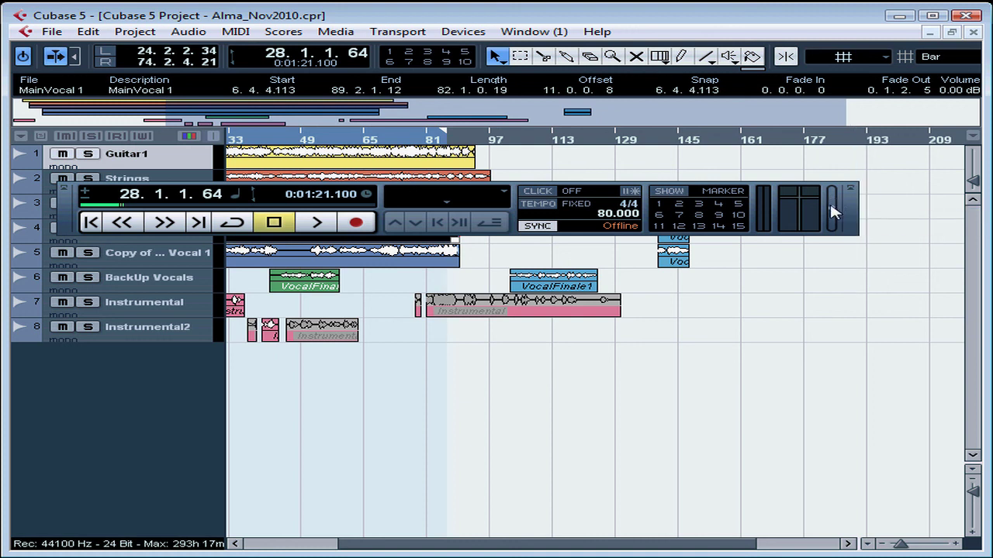